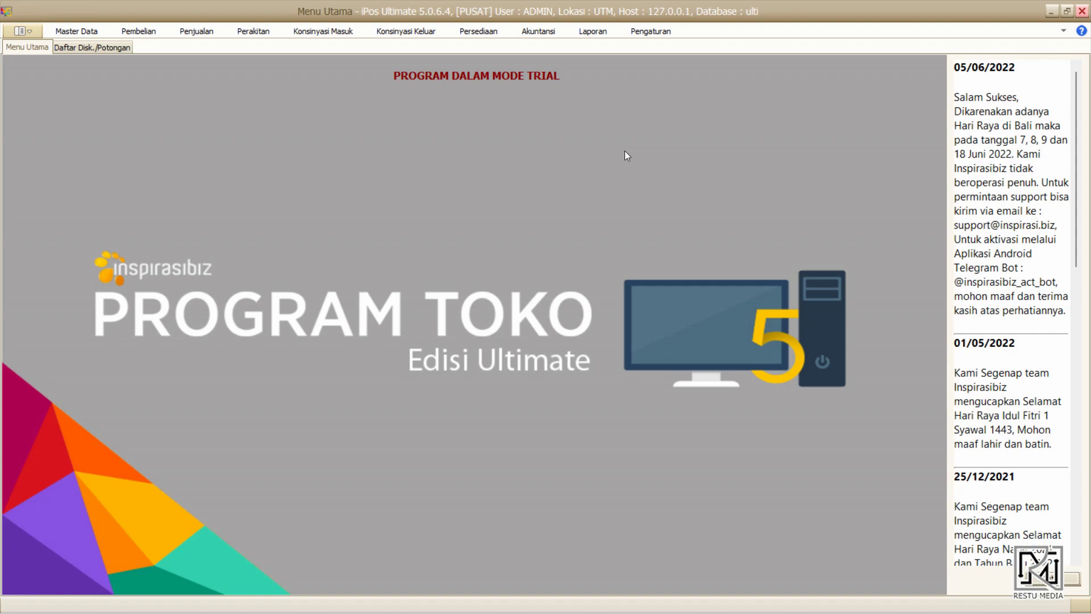
Open the period discount list (Disk. Periode) from the master data and start a new discount entry.
{"action": "left_click", "coordinate": [91, 33]}
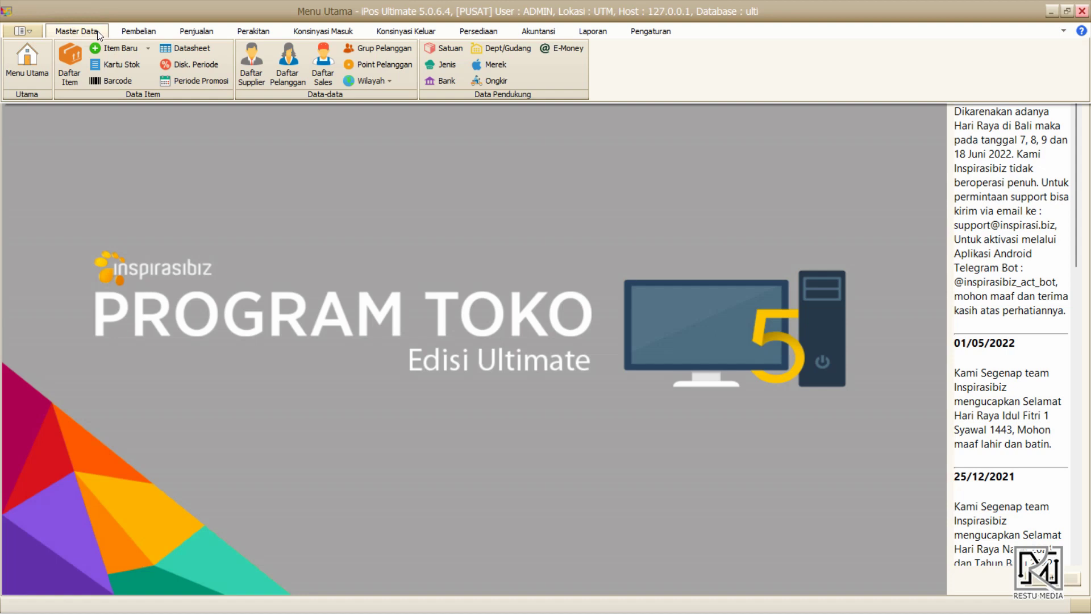
{"action": "left_click", "coordinate": [211, 69]}
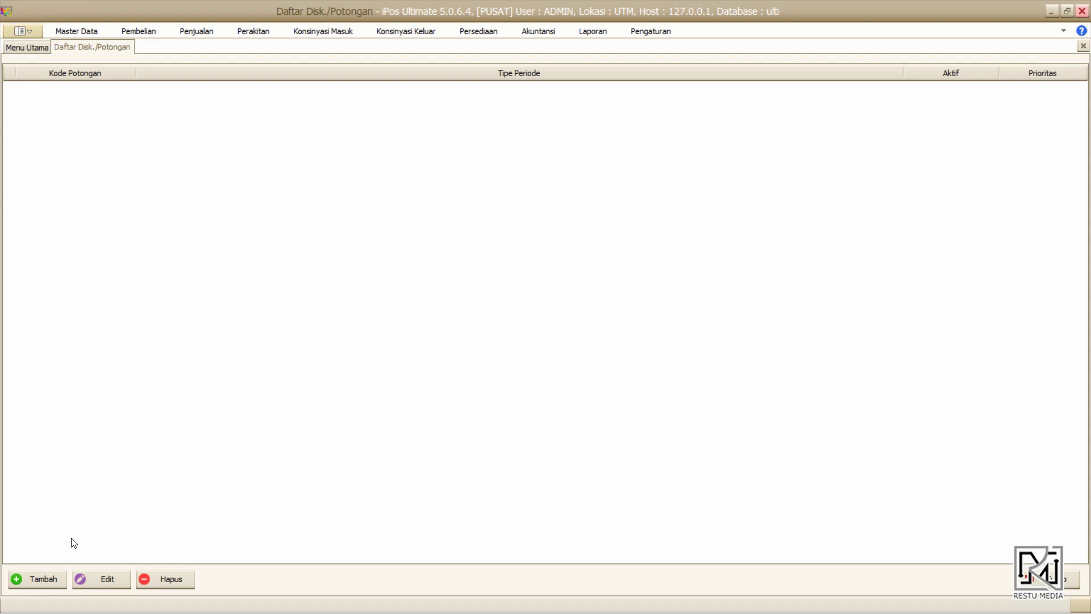
{"action": "left_click", "coordinate": [53, 583]}
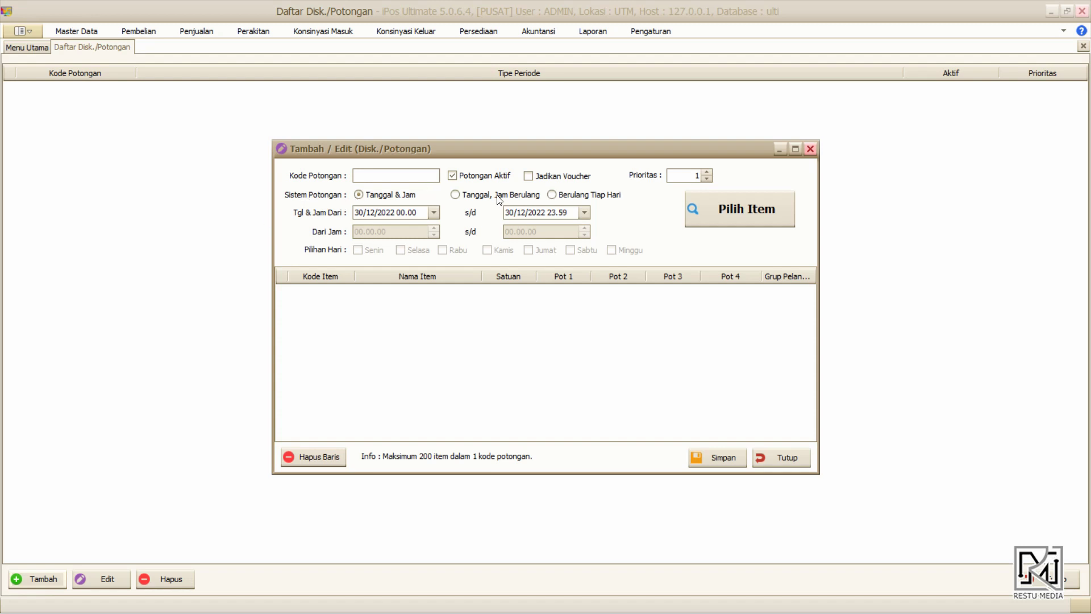
Add item 00A1 Minuman Coffe 600ML in PCS to the discount, with a 5 percent cut for the General customer group.
{"action": "left_click", "coordinate": [707, 206]}
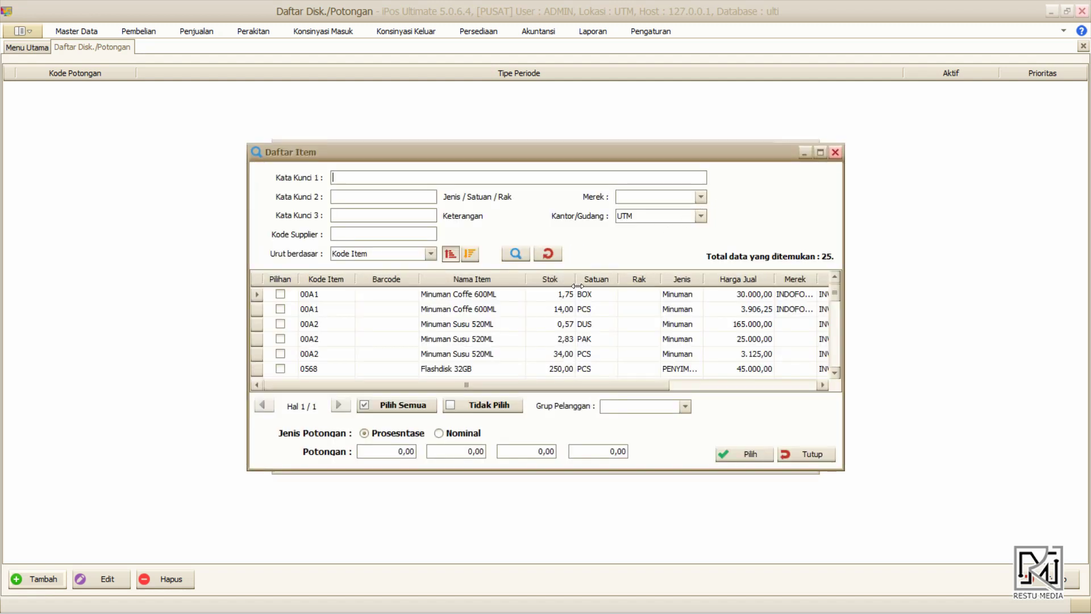
{"action": "left_click", "coordinate": [280, 310]}
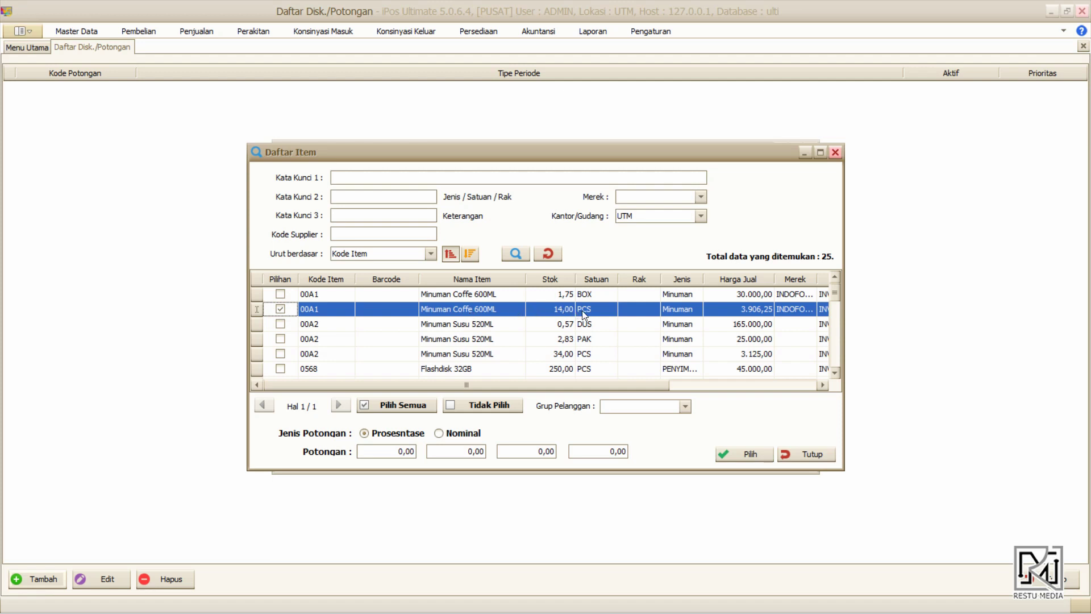
{"action": "left_click", "coordinate": [685, 407]}
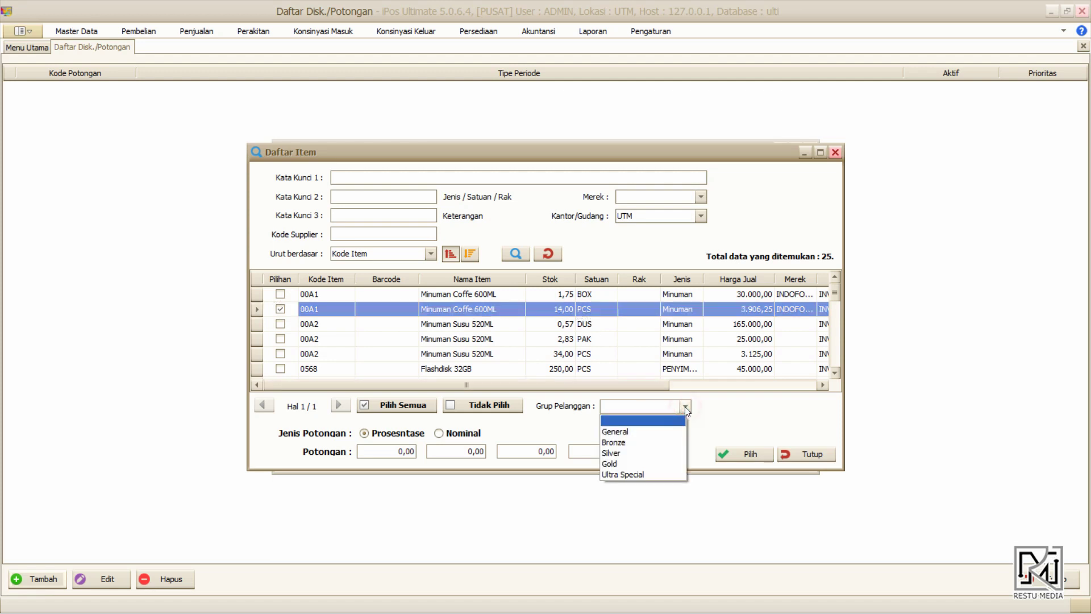
{"action": "left_click", "coordinate": [648, 433]}
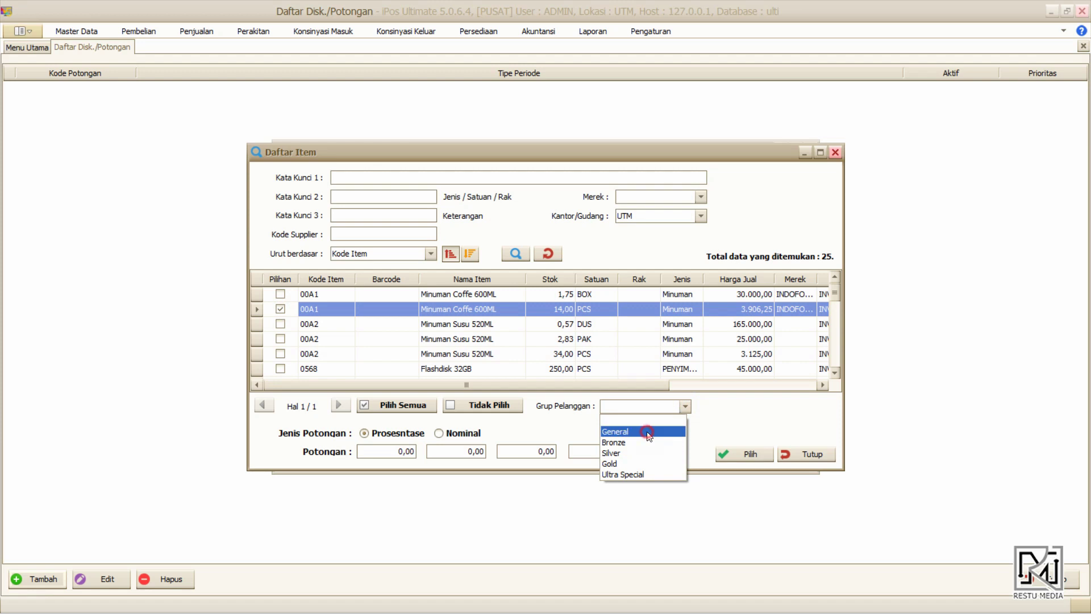
{"action": "left_click", "coordinate": [390, 449]}
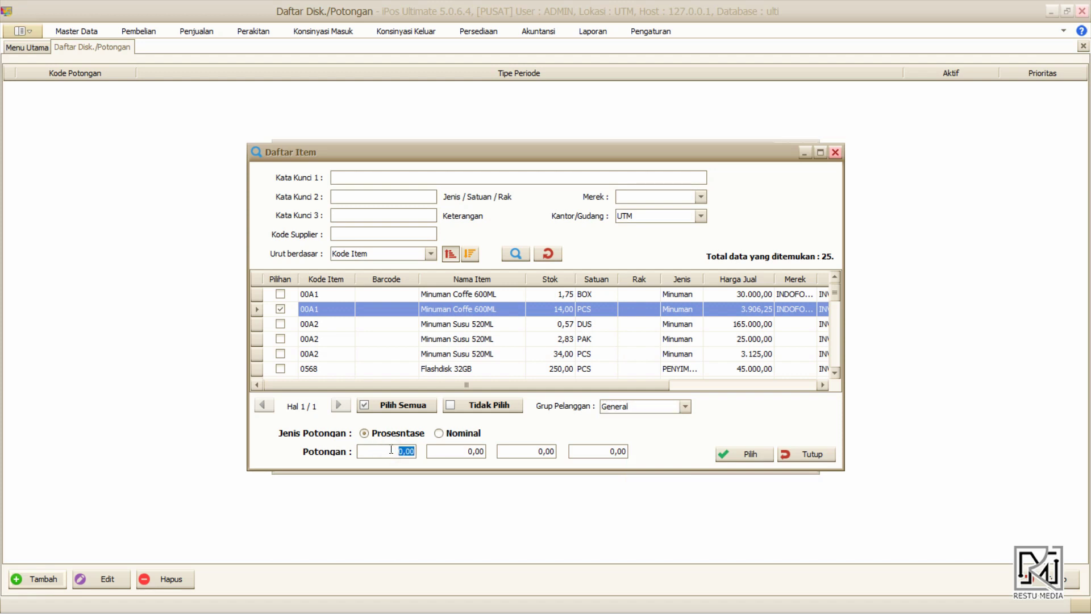
{"action": "type", "text": "5"}
{"action": "left_click", "coordinate": [463, 435]}
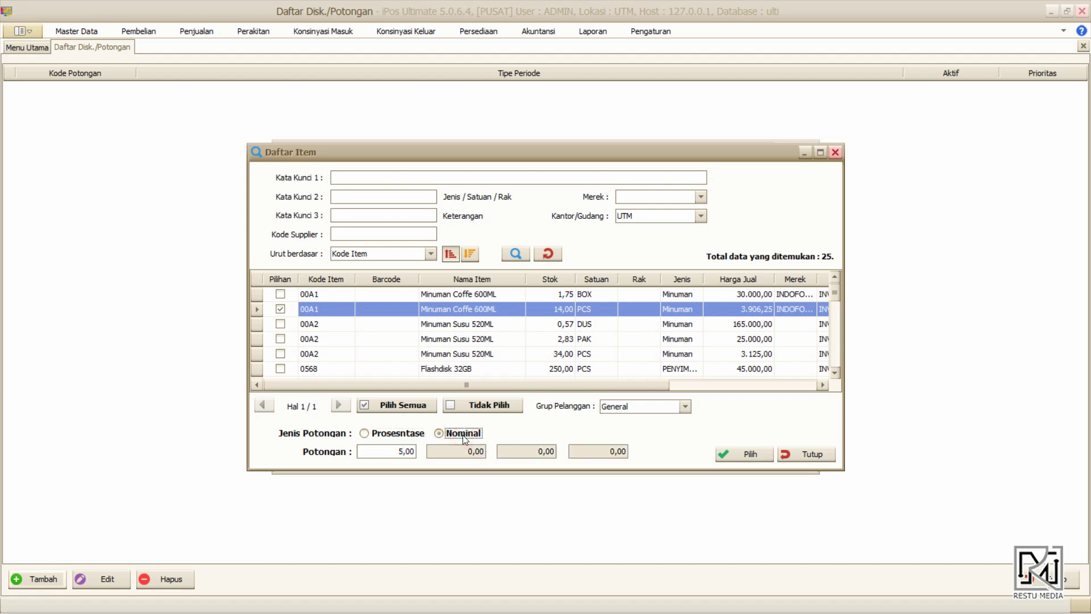
{"action": "left_click", "coordinate": [396, 434]}
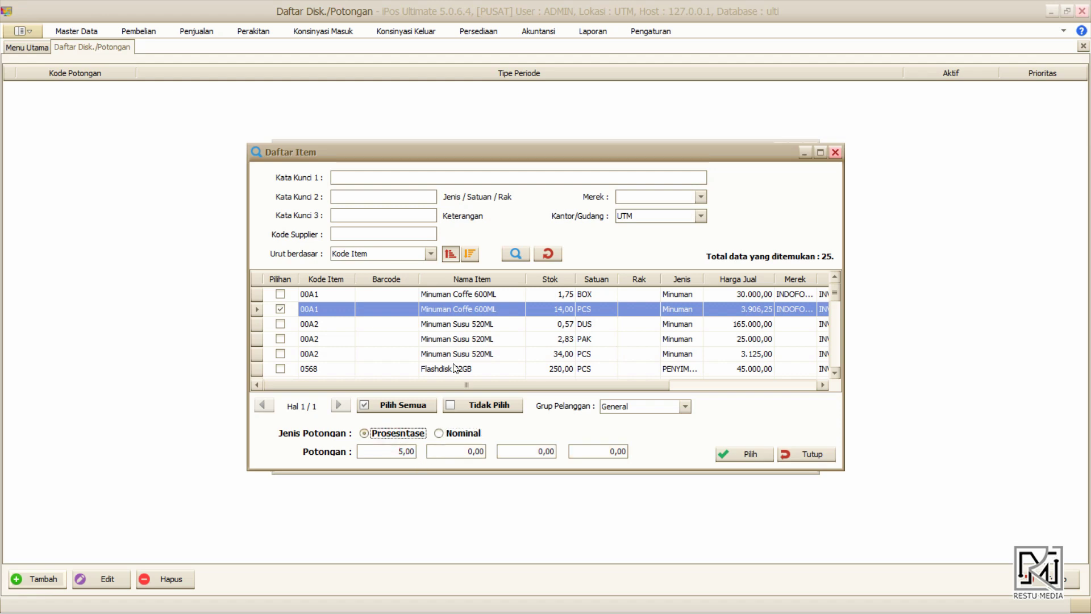
{"action": "left_click", "coordinate": [759, 456]}
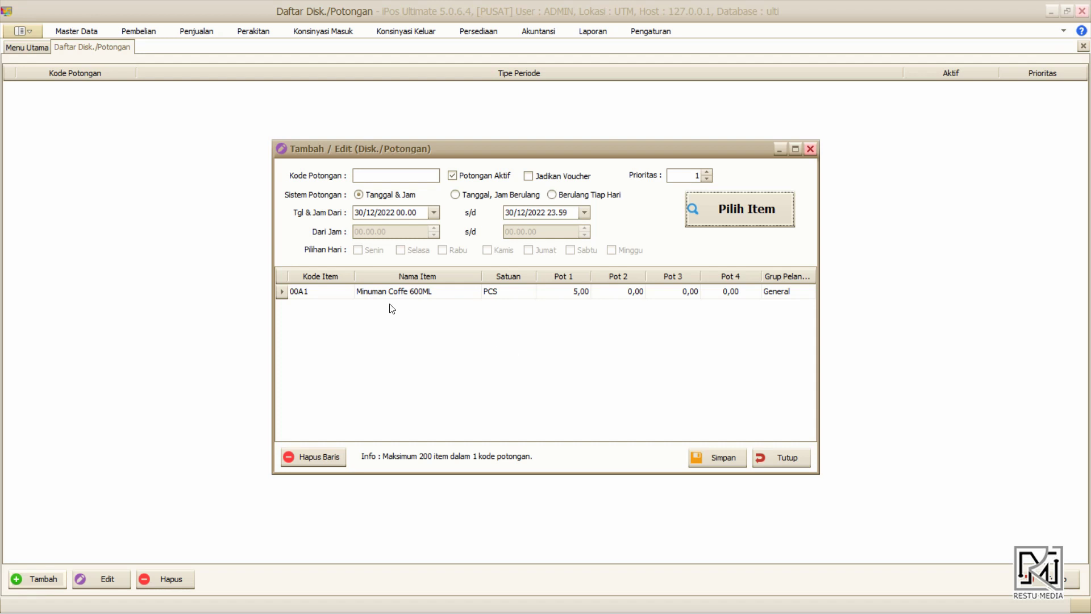
Enter NEWYEAR2022 as the discount code and set its validity period from 30/12/2022 to 01/01/2023.
{"action": "left_click", "coordinate": [399, 176]}
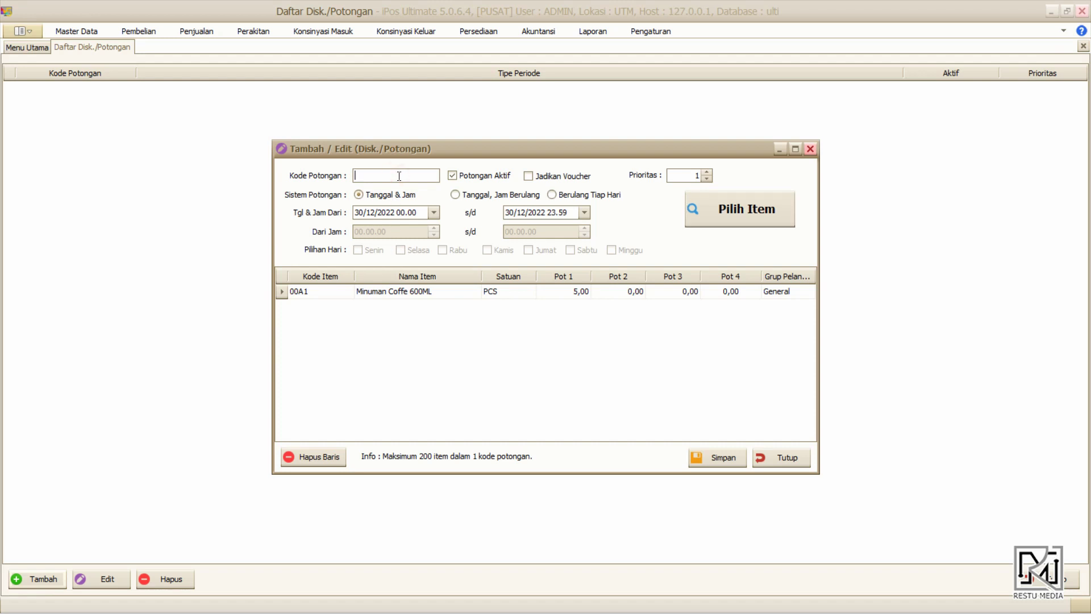
{"action": "type", "text": "NEWYEAR2022"}
{"action": "left_click", "coordinate": [434, 215]}
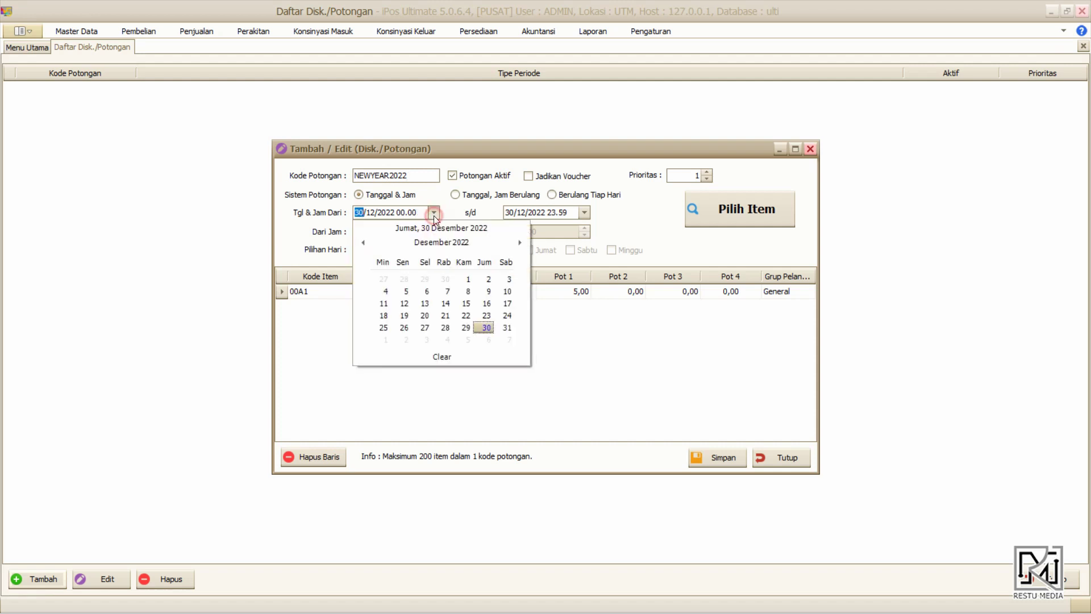
{"action": "left_click", "coordinate": [491, 332]}
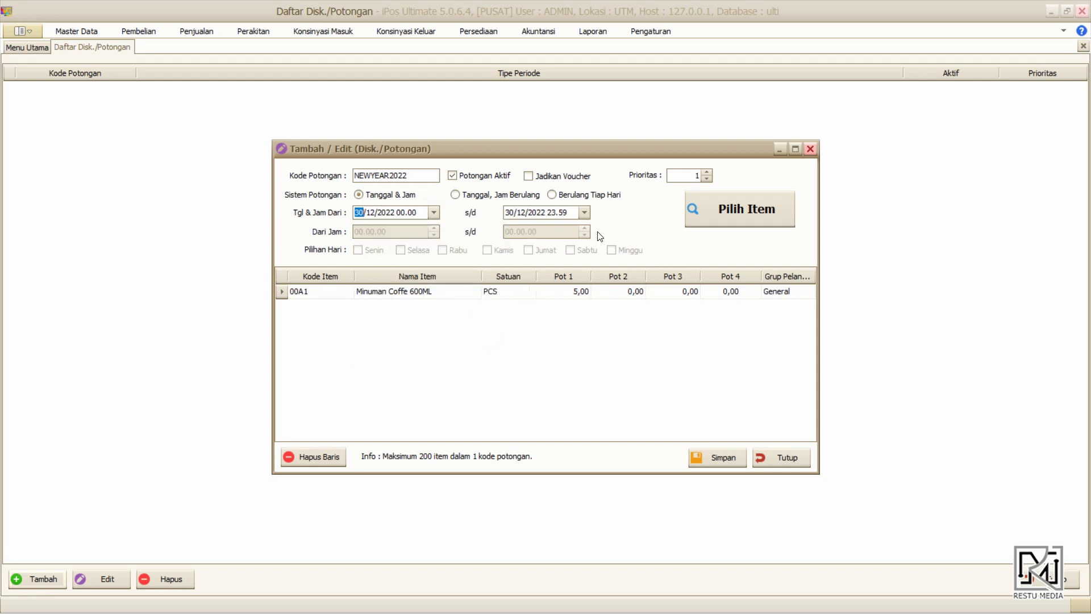
{"action": "left_click", "coordinate": [585, 213]}
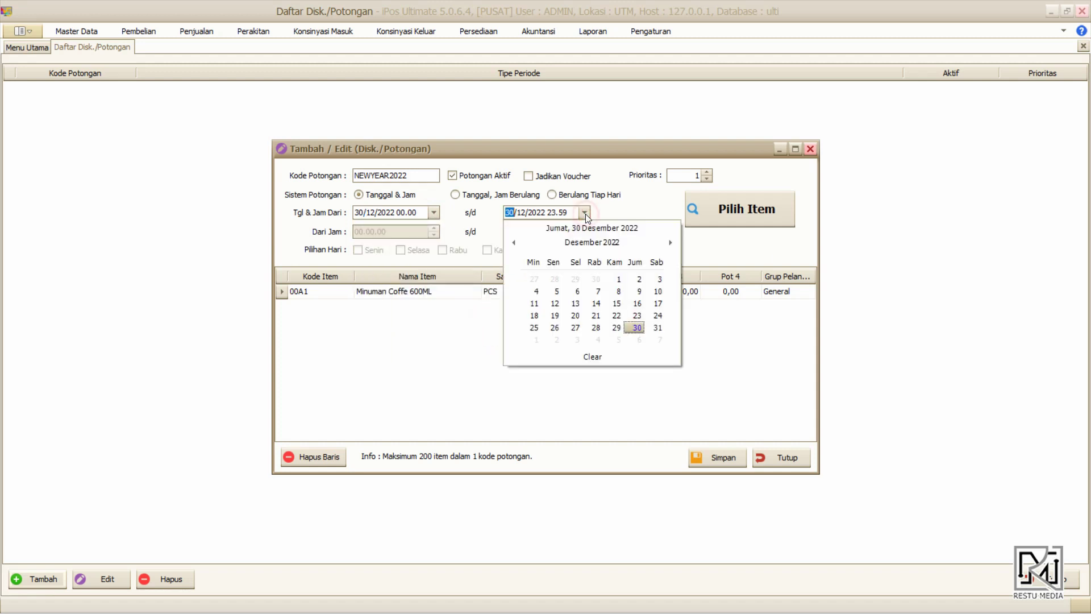
{"action": "left_click", "coordinate": [671, 243]}
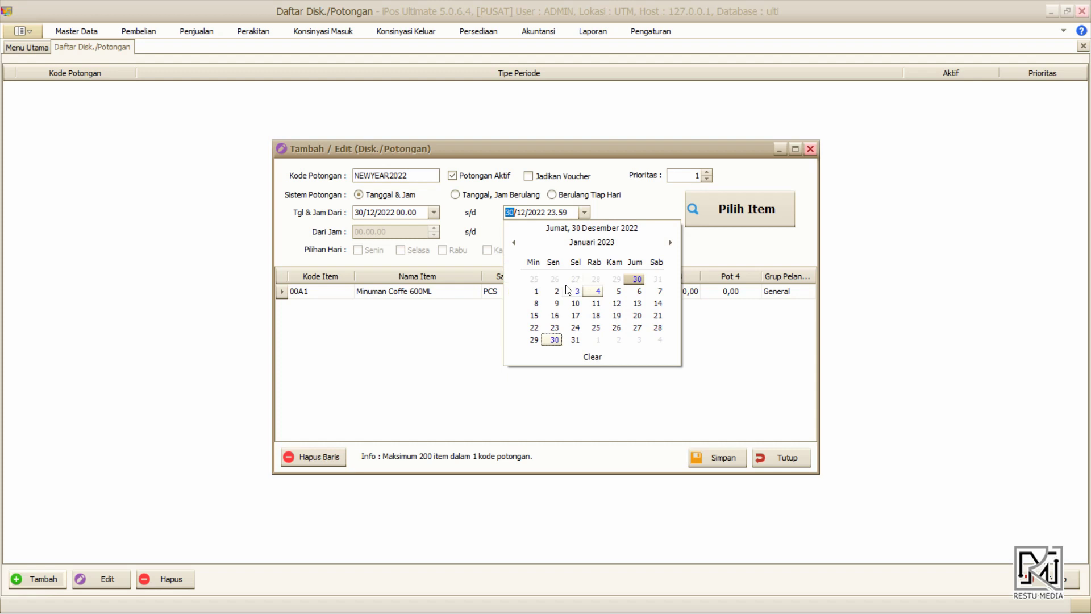
{"action": "left_click", "coordinate": [536, 291]}
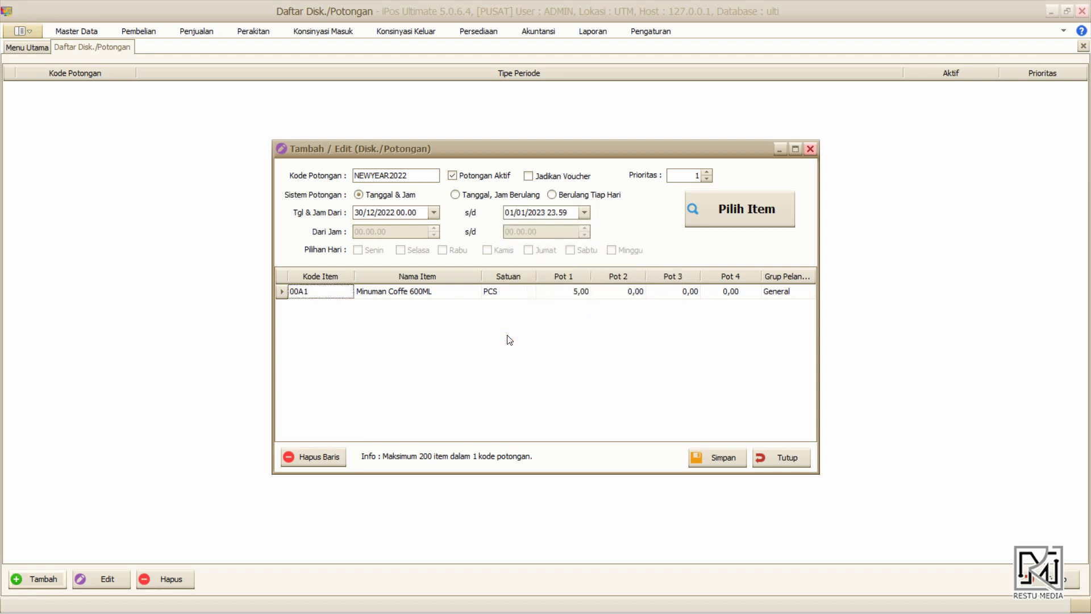
Make the discount Berulang Tiap Hari on Senin through Jumat from 23.00.00 to 01.00.00, and save it.
{"action": "left_click", "coordinate": [489, 196]}
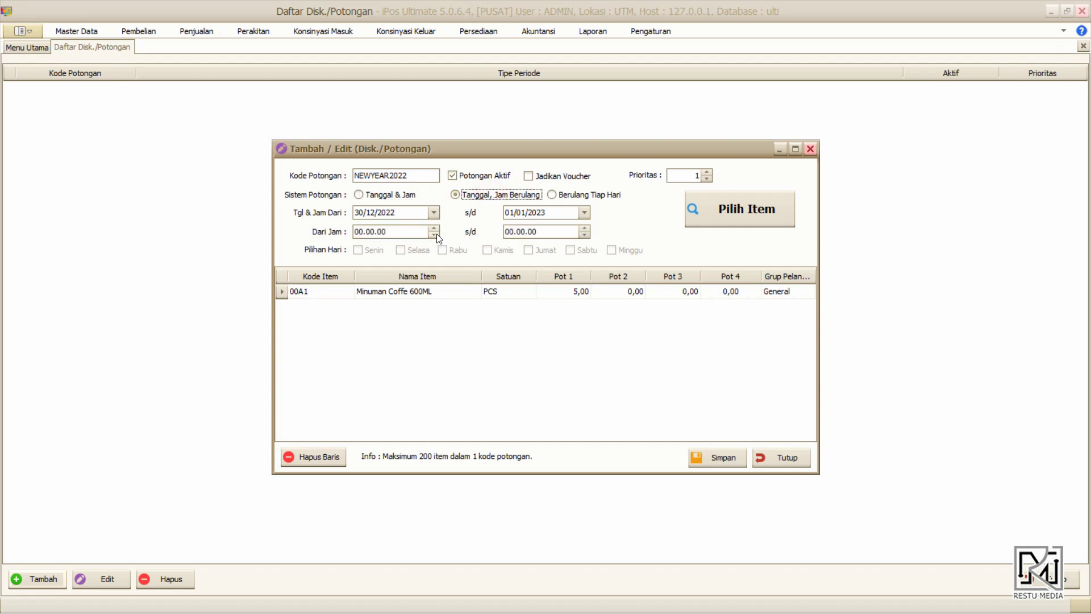
{"action": "left_click", "coordinate": [572, 196]}
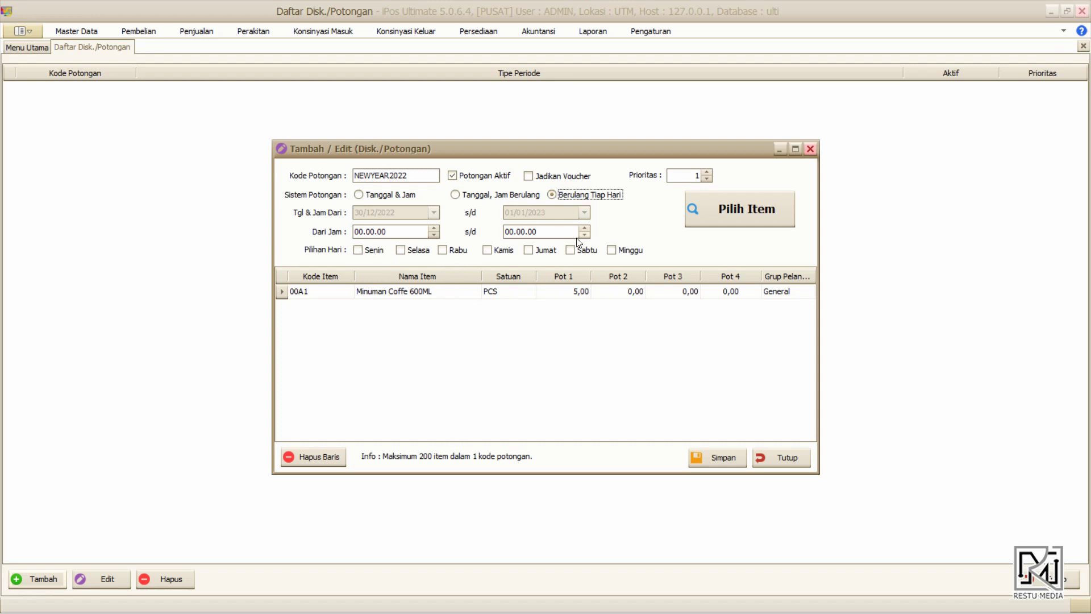
{"action": "left_click", "coordinate": [357, 250]}
{"action": "left_click", "coordinate": [400, 250]}
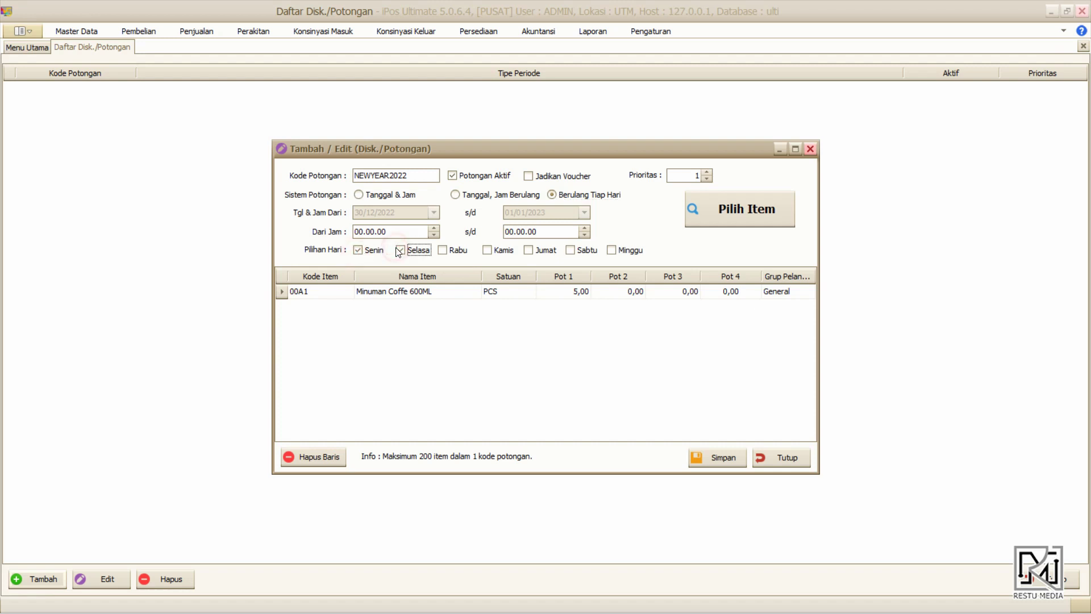
{"action": "left_click", "coordinate": [442, 250]}
{"action": "left_click", "coordinate": [487, 250]}
{"action": "left_click", "coordinate": [527, 252]}
{"action": "left_click", "coordinate": [586, 229]}
{"action": "left_click", "coordinate": [434, 236]}
{"action": "left_click", "coordinate": [454, 332]}
{"action": "left_click", "coordinate": [711, 454]}
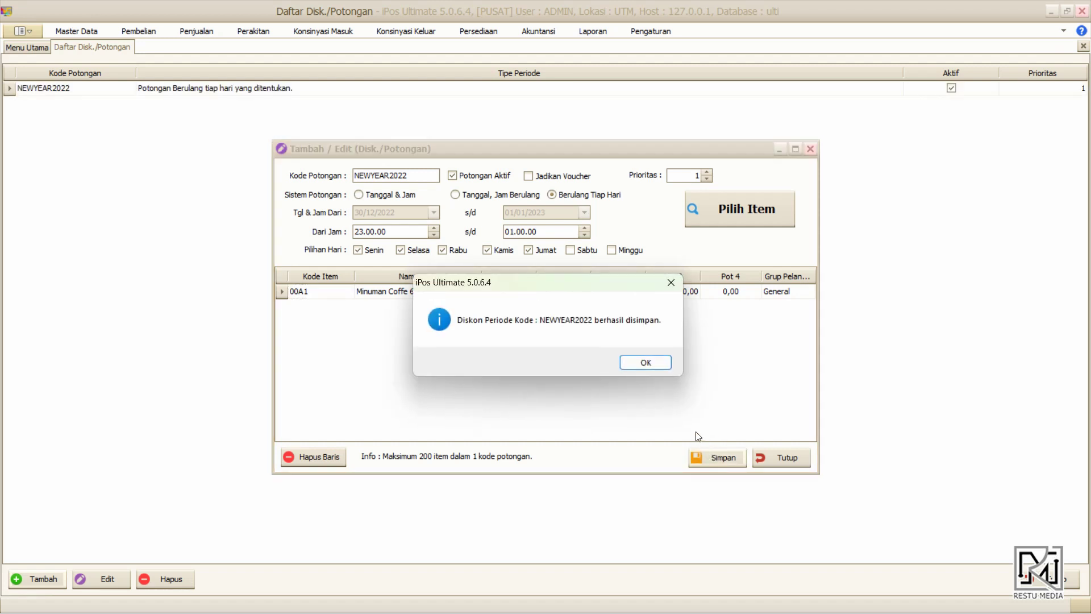
{"action": "left_click", "coordinate": [637, 359]}
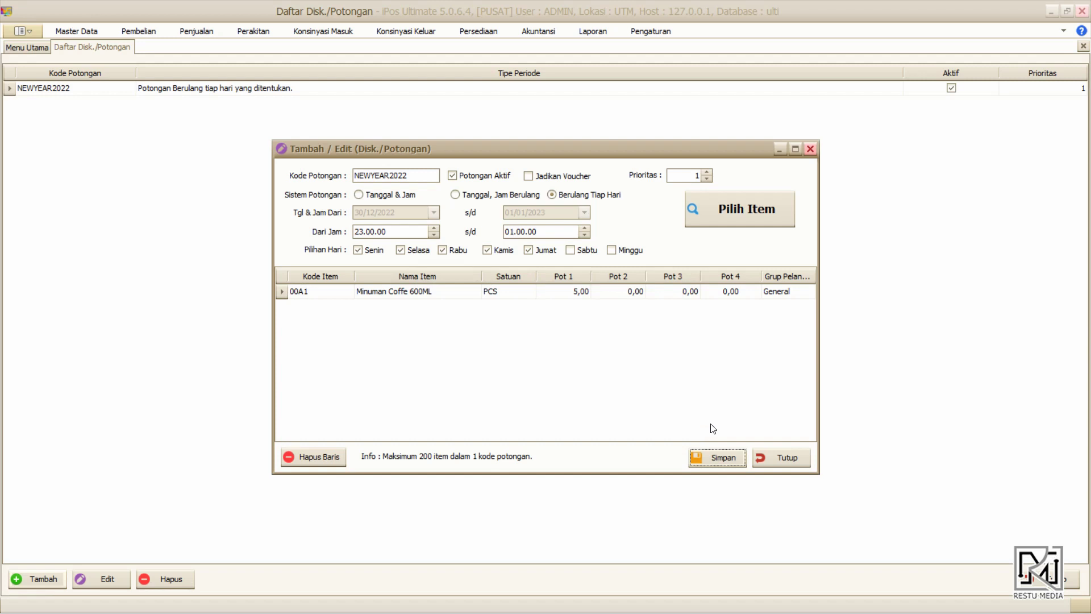
Add item 0568 Flashdisk 32GB to the discount at 5 percent for the General customer group.
{"action": "left_click", "coordinate": [716, 209]}
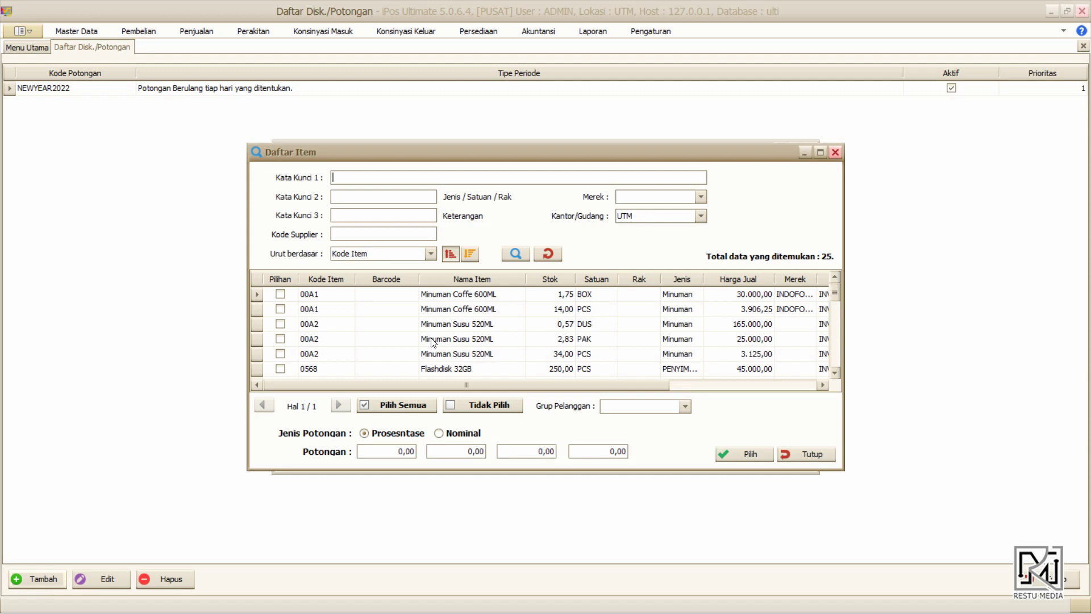
{"action": "left_click", "coordinate": [282, 369]}
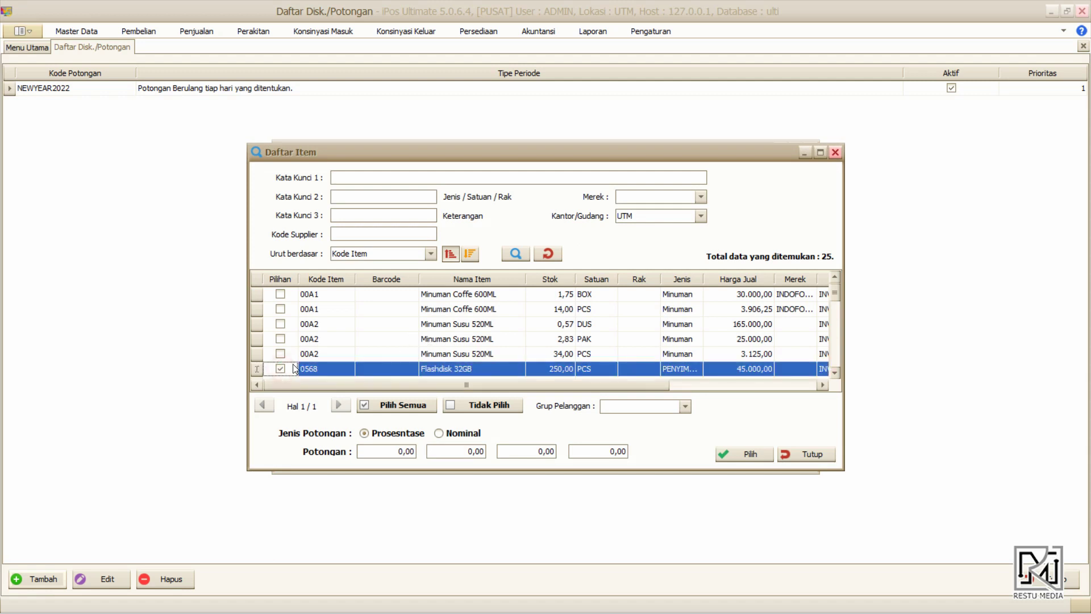
{"action": "left_click", "coordinate": [625, 406]}
{"action": "left_click", "coordinate": [631, 433]}
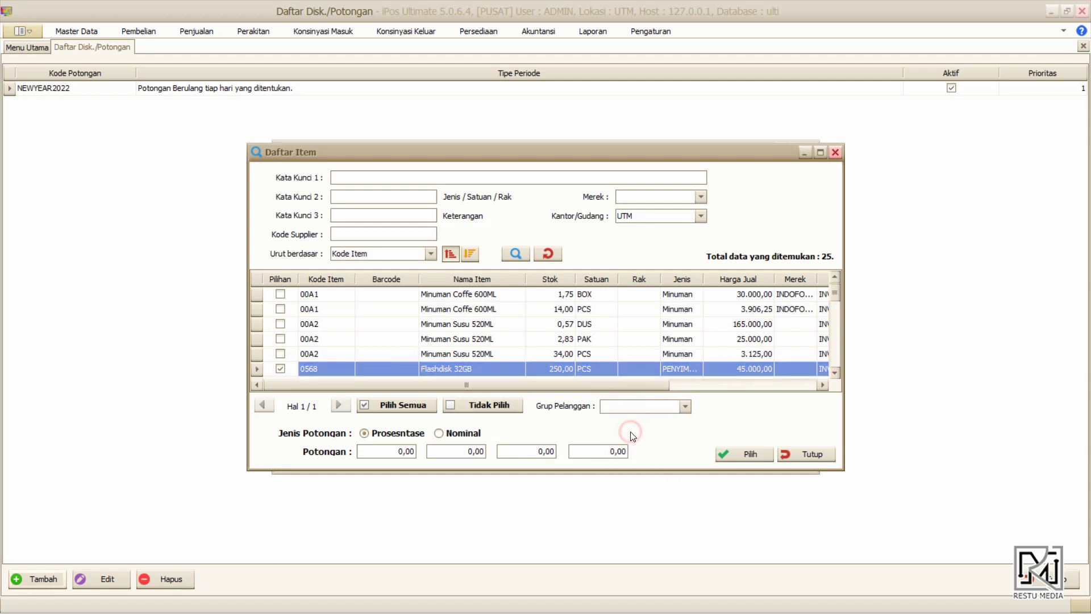
{"action": "left_click", "coordinate": [380, 451]}
{"action": "type", "text": "5"}
{"action": "left_click", "coordinate": [729, 458]}
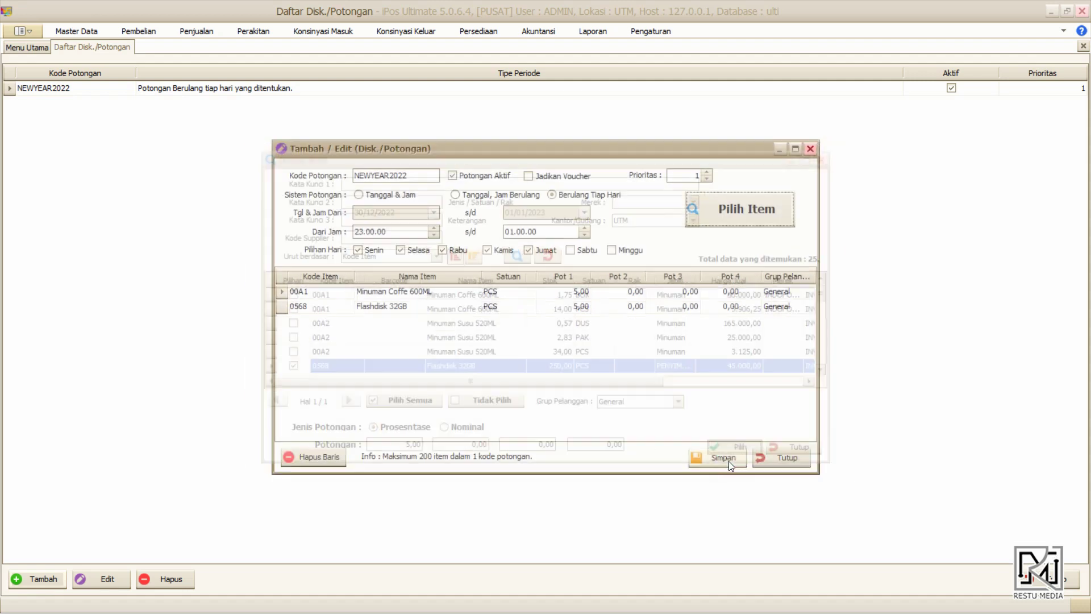
Delete the Flashdisk 32GB row from the discount's item list and confirm the removal.
{"action": "left_click", "coordinate": [334, 310]}
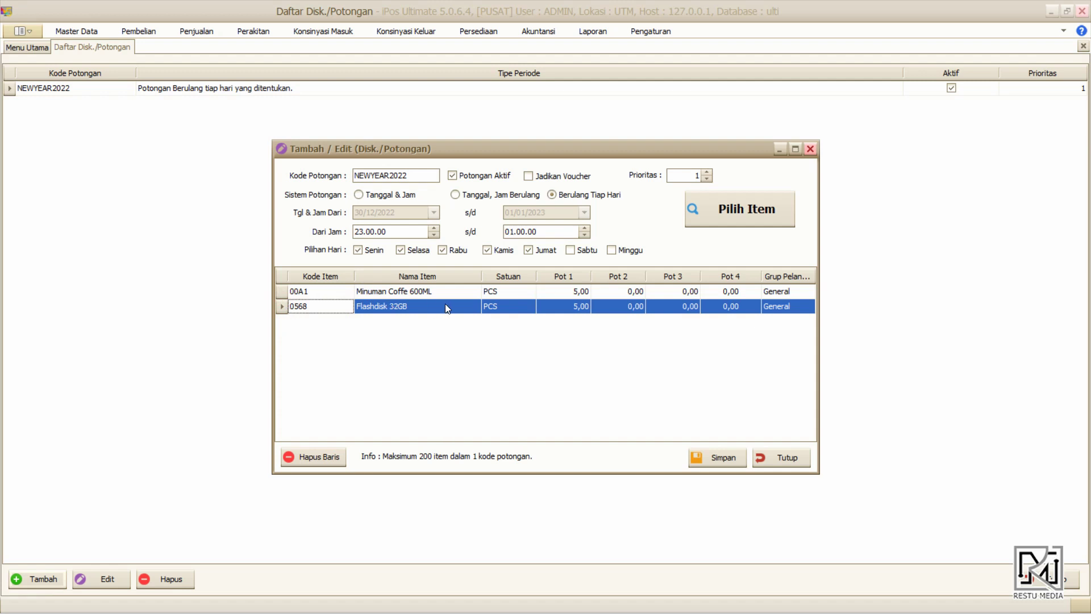
{"action": "left_click", "coordinate": [325, 464]}
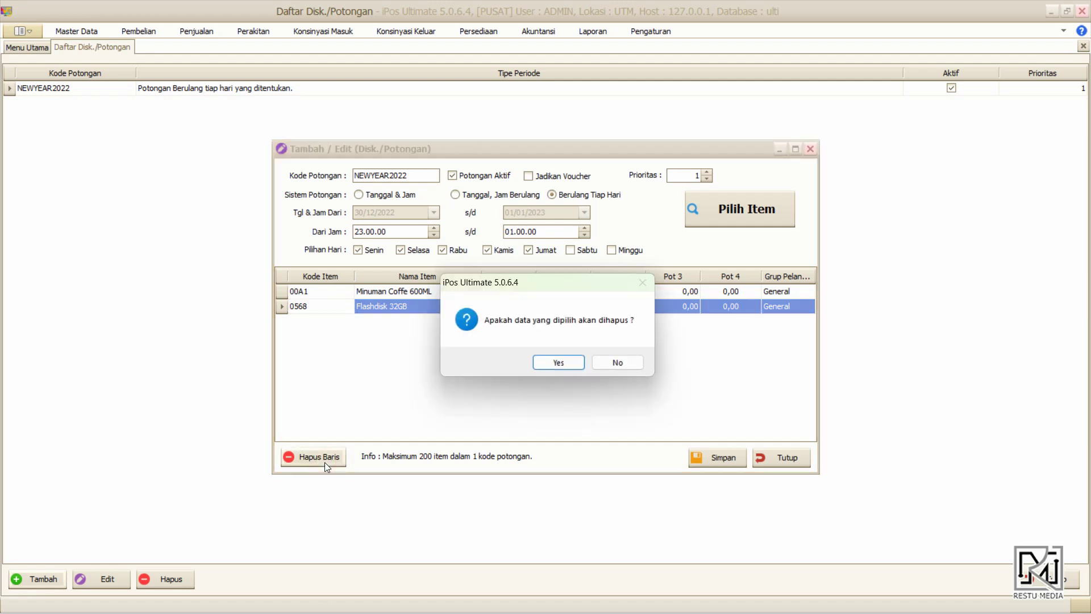
{"action": "left_click", "coordinate": [565, 368]}
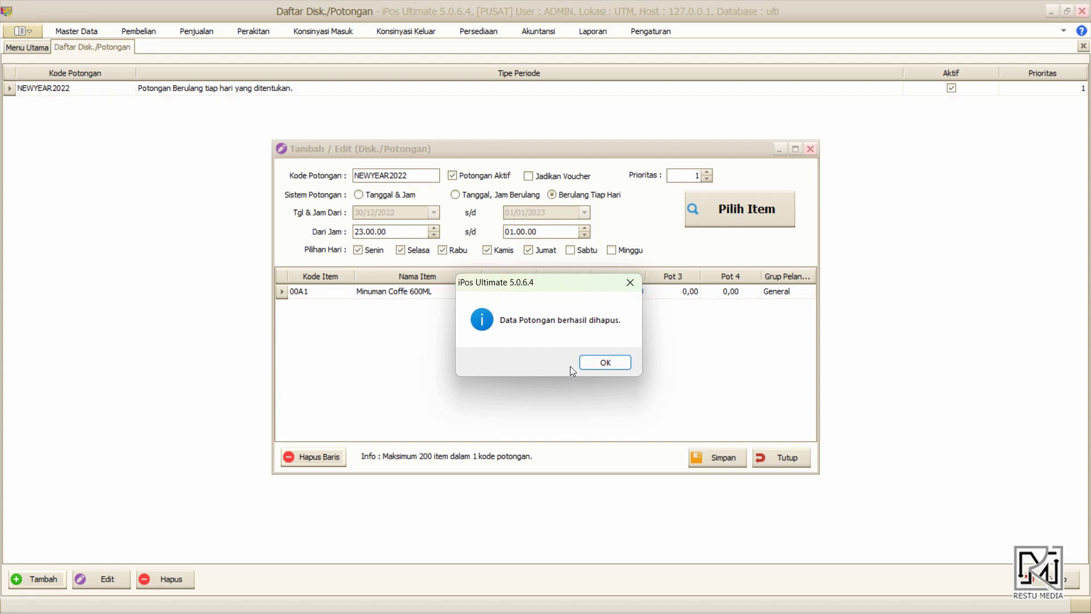
{"action": "left_click", "coordinate": [597, 364]}
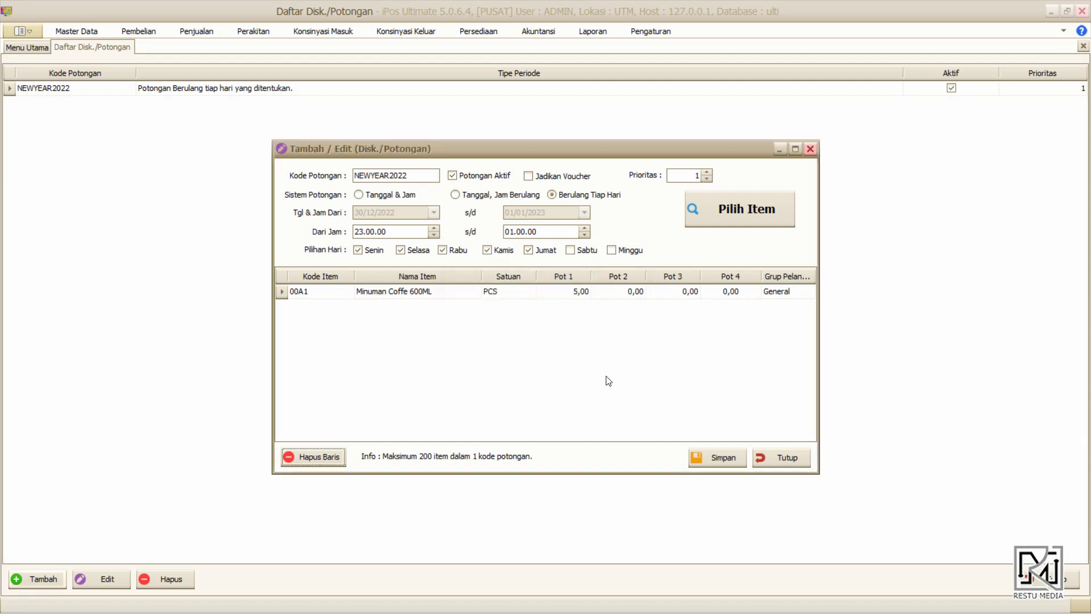
Save the NEWYEAR2022 discount again and close its edit window.
{"action": "left_click", "coordinate": [697, 456]}
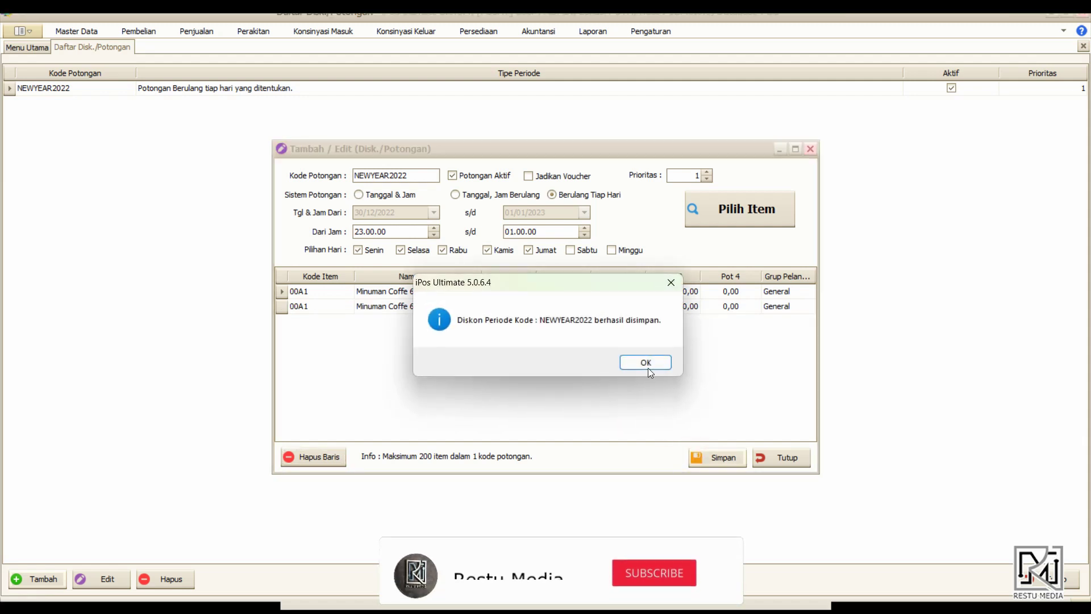
{"action": "left_click", "coordinate": [648, 364]}
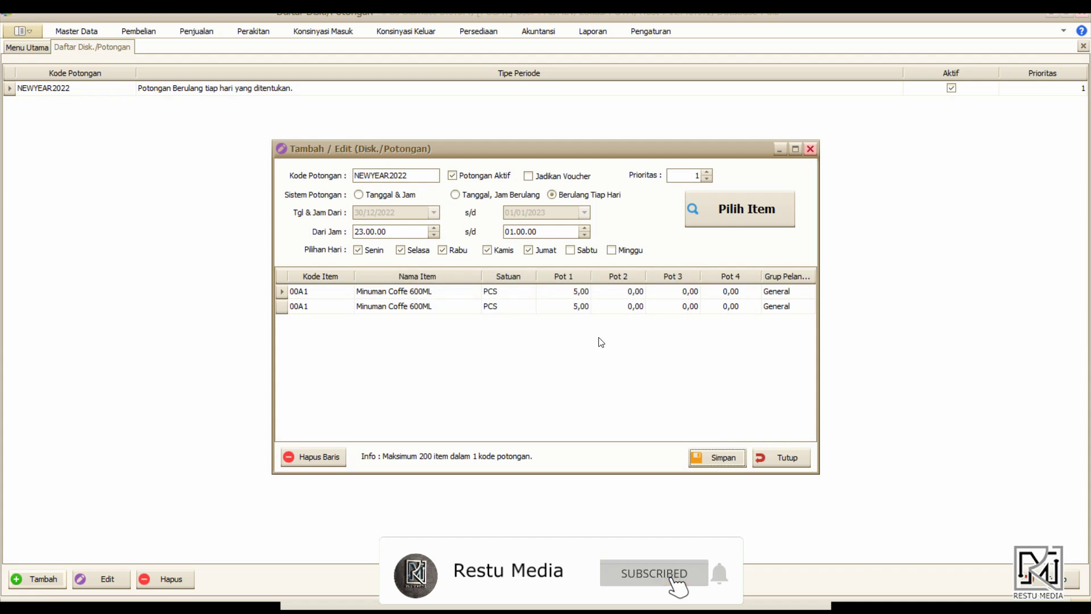
{"action": "left_click", "coordinate": [783, 460]}
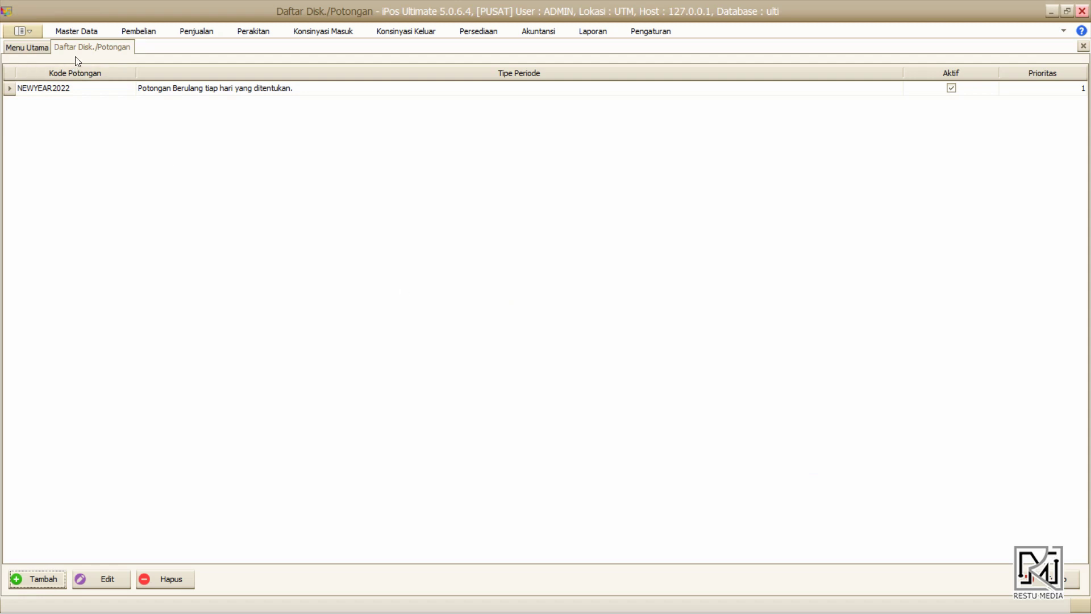
Open the cashier sales list (Daftar Penjualan Kasir) and start a new cashier transaction.
{"action": "left_click", "coordinate": [67, 91]}
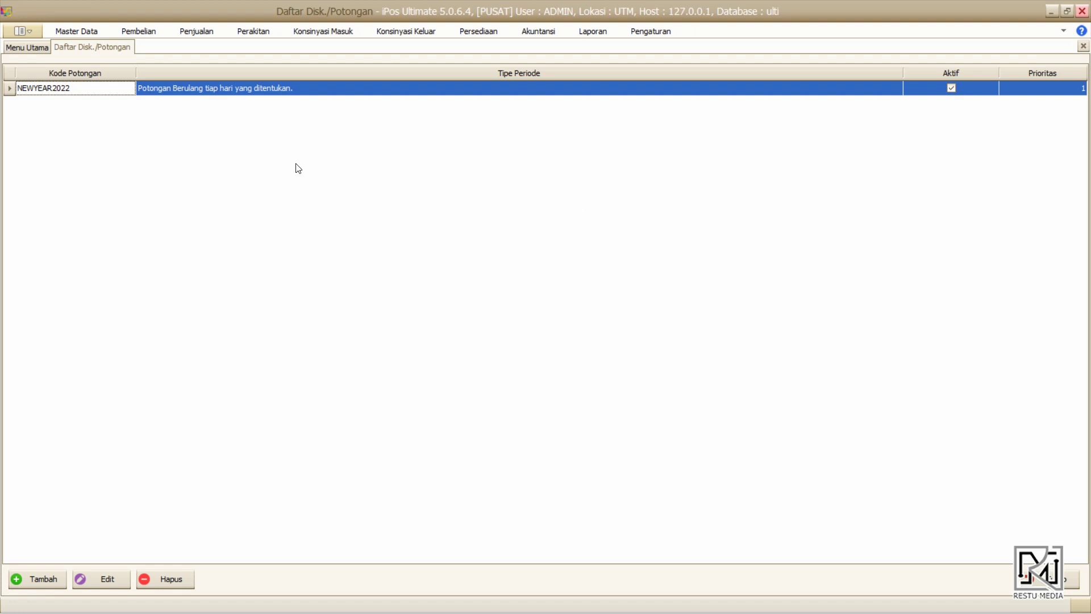
{"action": "left_click", "coordinate": [204, 35]}
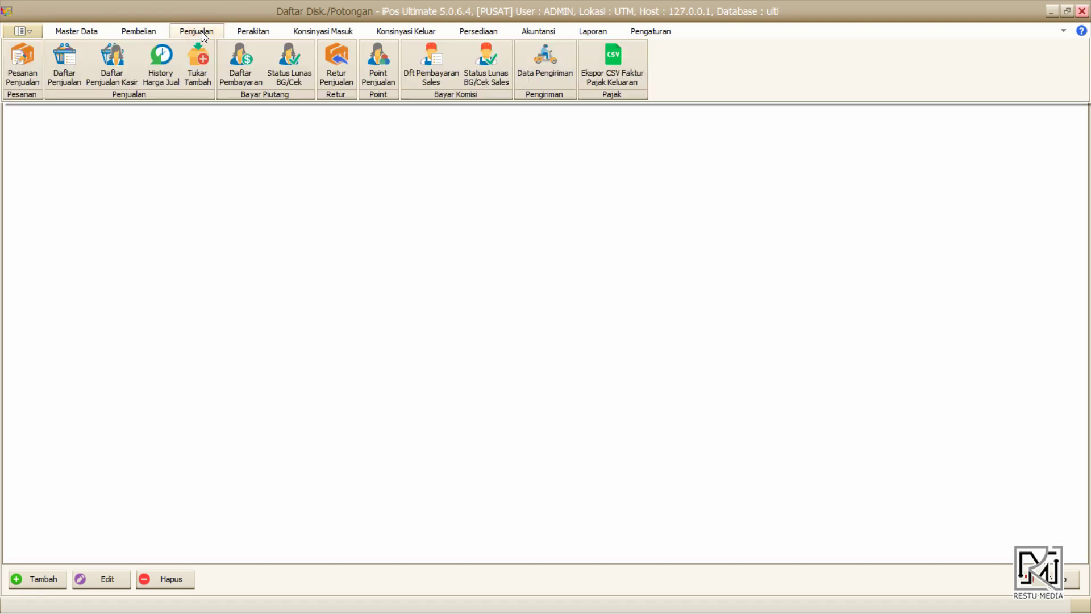
{"action": "left_click", "coordinate": [111, 71]}
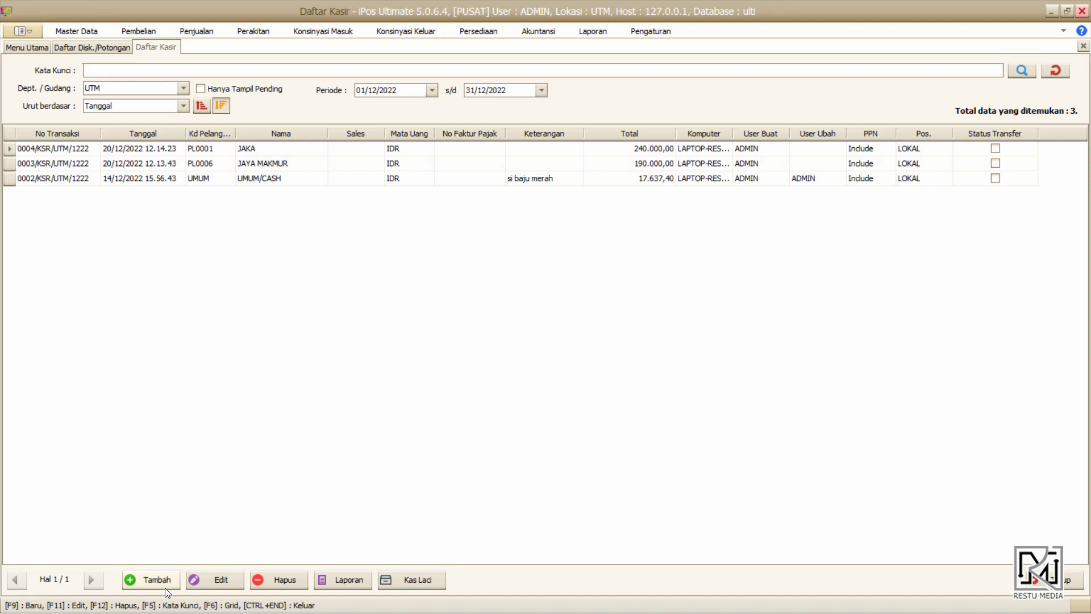
{"action": "left_click", "coordinate": [165, 588]}
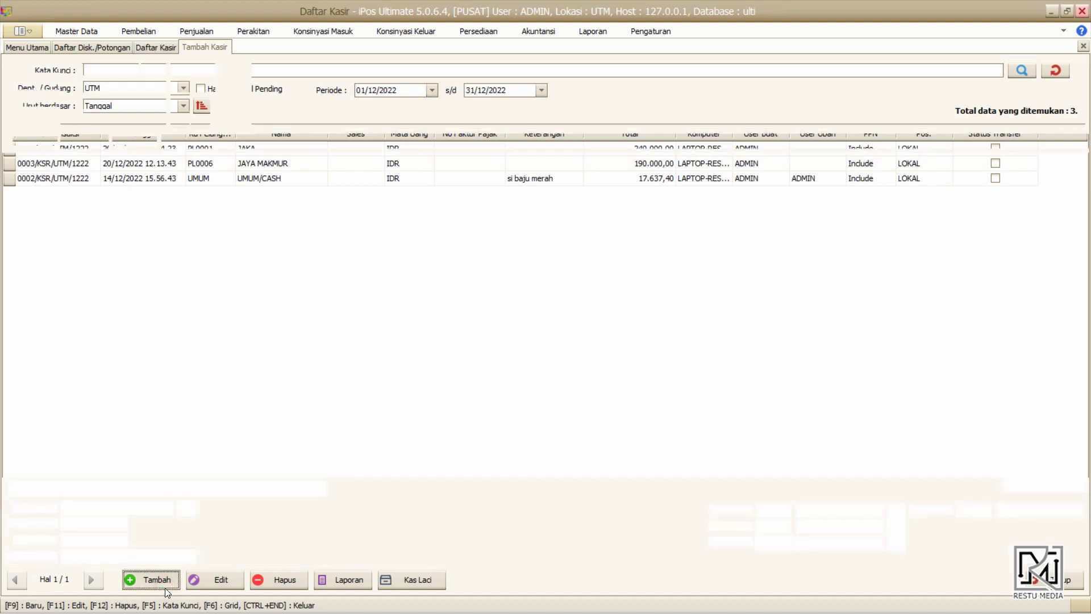
Search the items for "minum" and add Minuman Coffe 600ML in PCS to the sale at the Satu Harga price.
{"action": "type", "text": "m"}
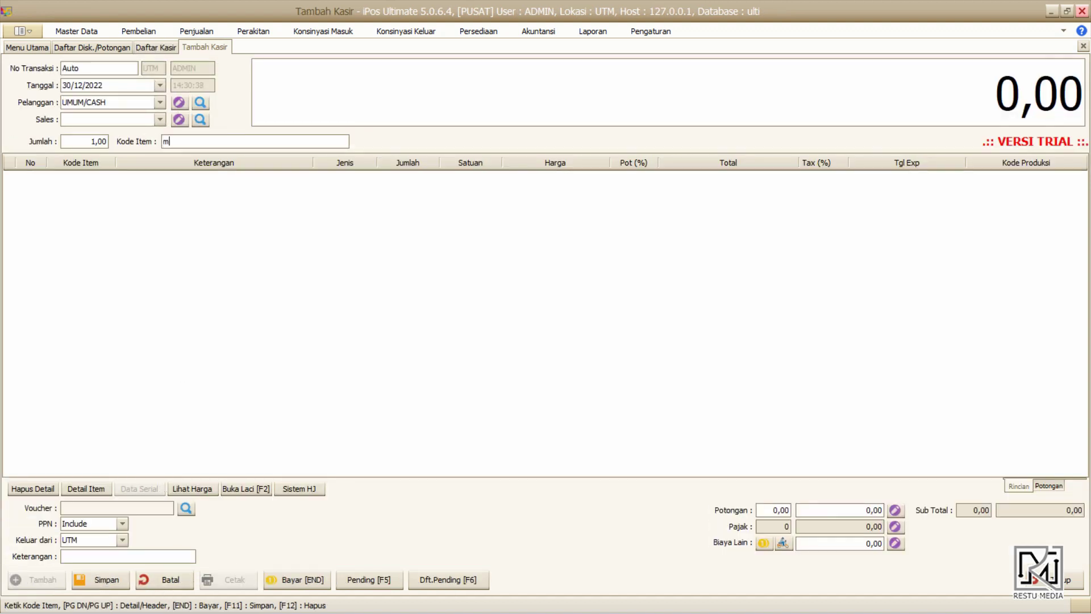
{"action": "type", "text": "inum"}
{"action": "key", "text": "Return"}
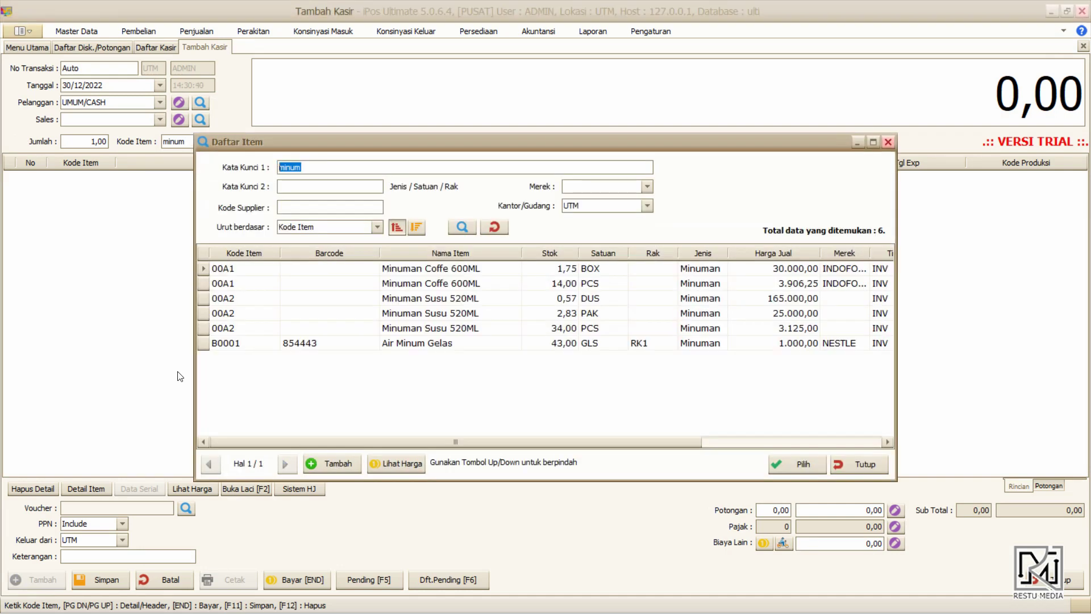
{"action": "double_click", "coordinate": [446, 284]}
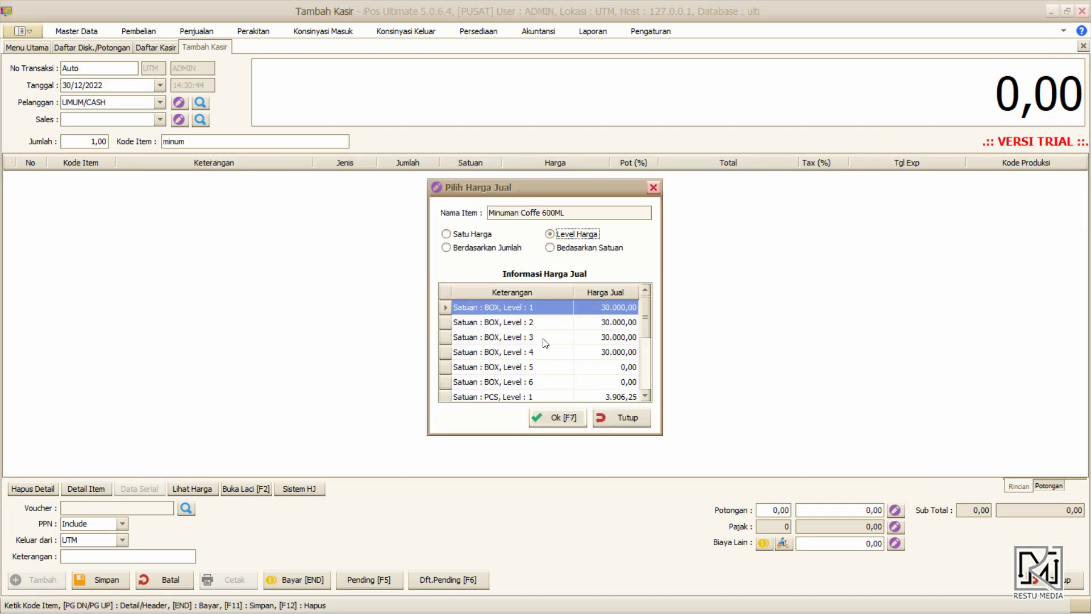
{"action": "left_click", "coordinate": [476, 234]}
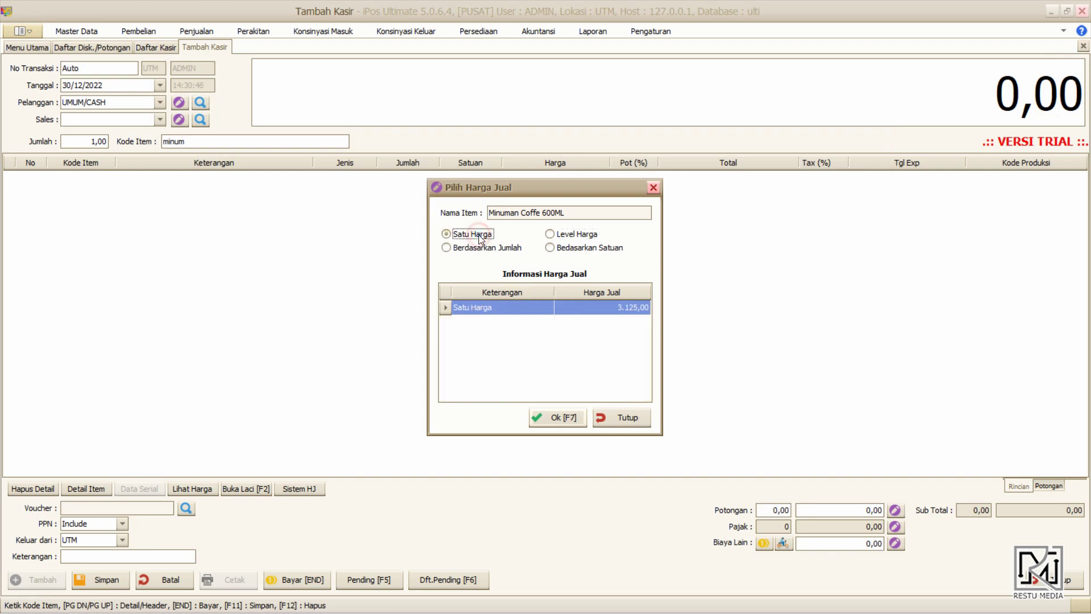
{"action": "left_click", "coordinate": [523, 315]}
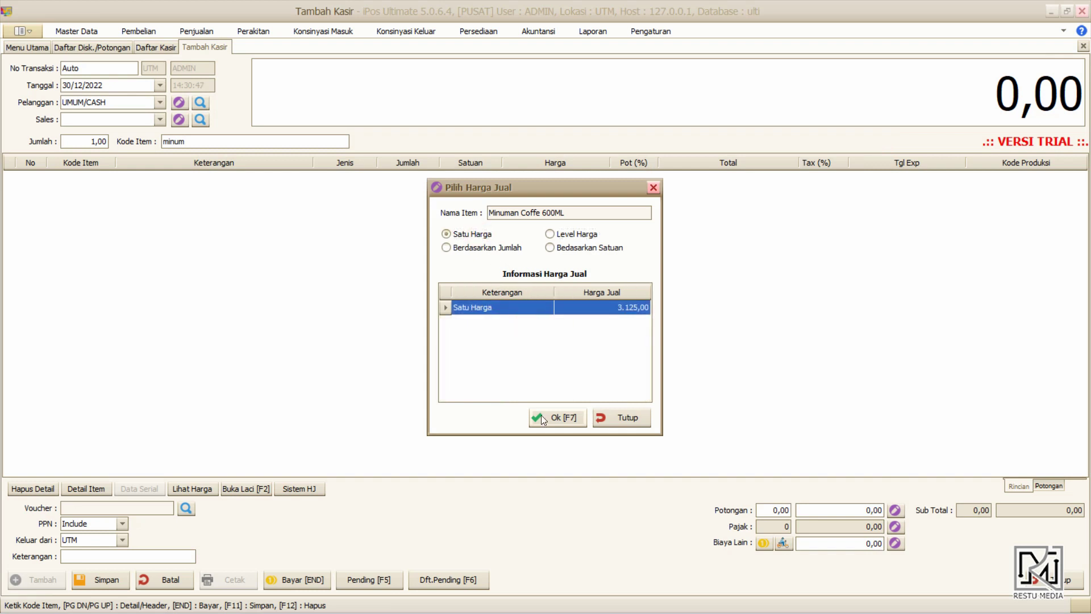
{"action": "left_click", "coordinate": [571, 421]}
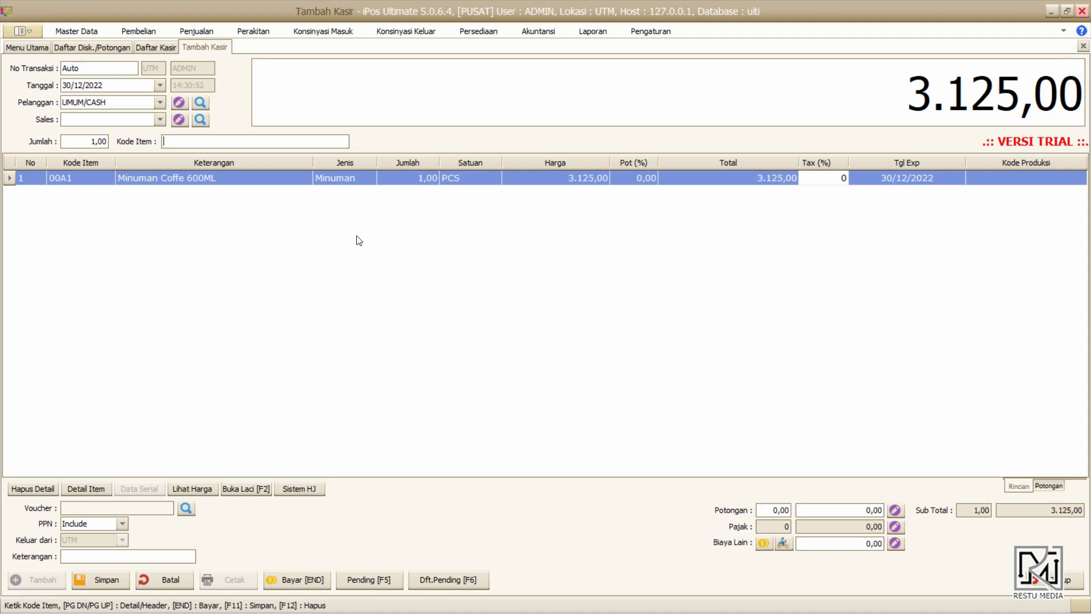
Look at the voucher list without choosing one, and delete the Minuman Coffe 600ML row from the sale.
{"action": "left_click", "coordinate": [184, 508]}
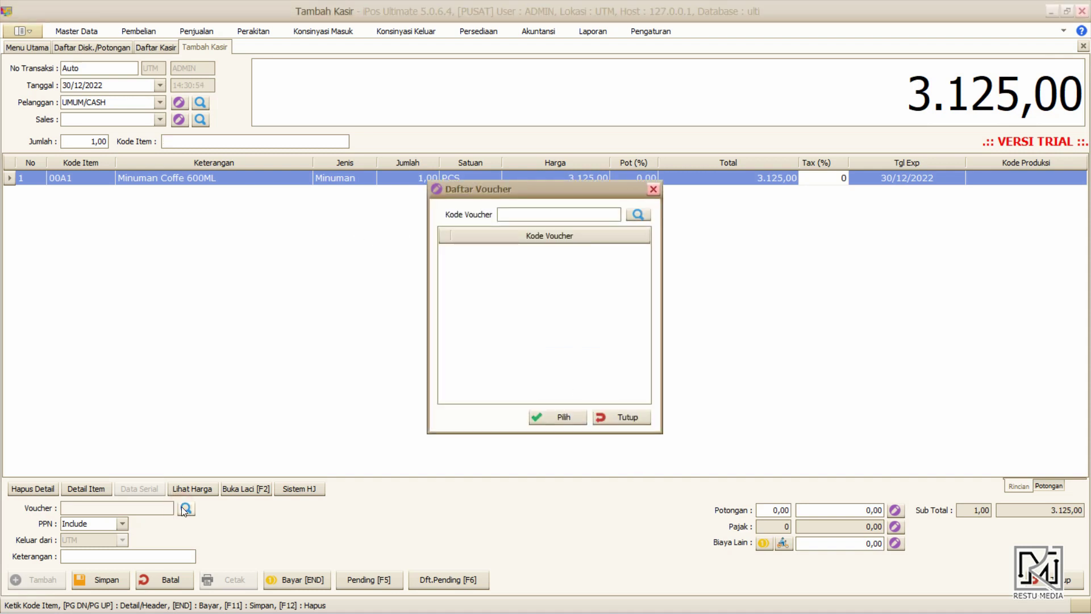
{"action": "left_click", "coordinate": [612, 417]}
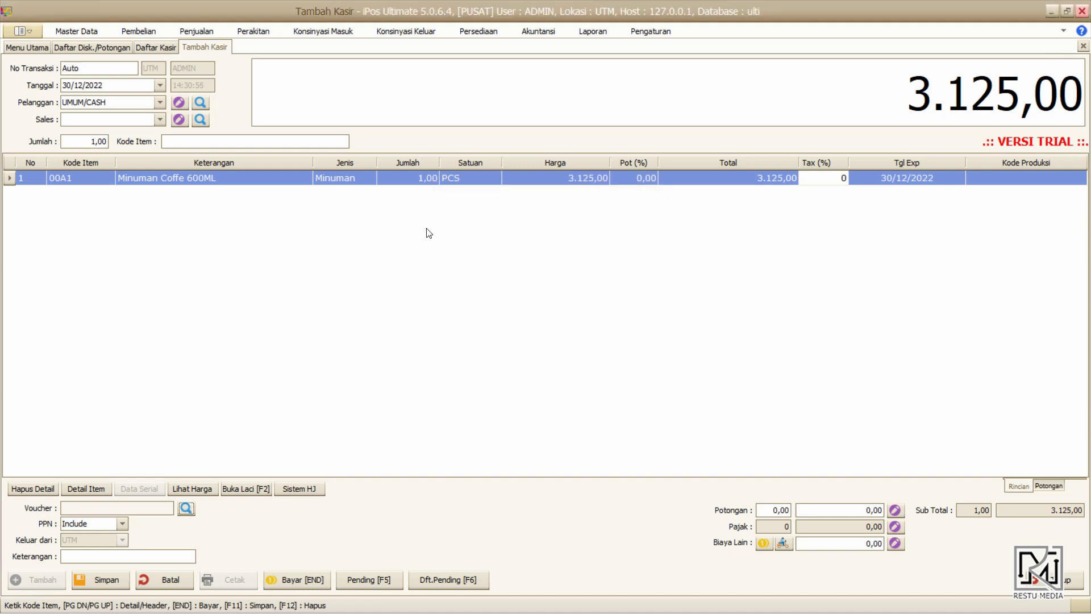
{"action": "left_click", "coordinate": [269, 179]}
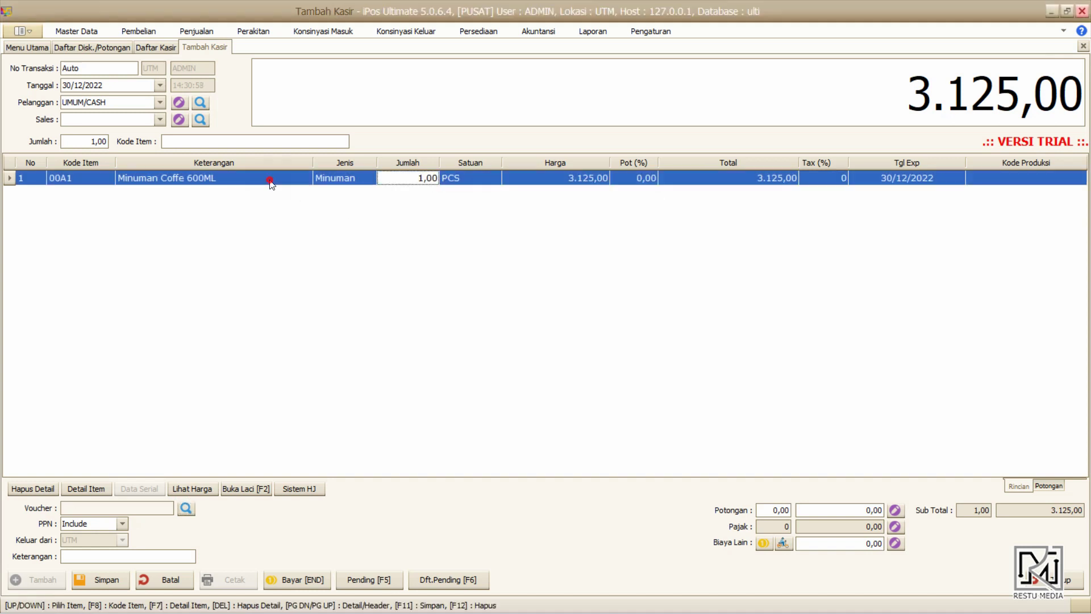
{"action": "left_click", "coordinate": [34, 490]}
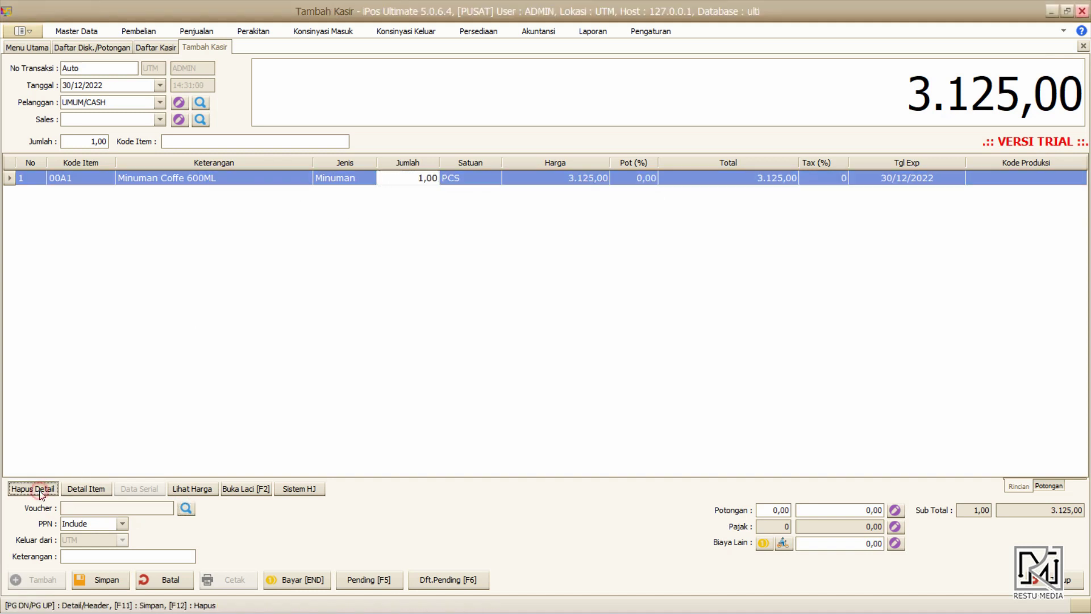
{"action": "left_click", "coordinate": [559, 365]}
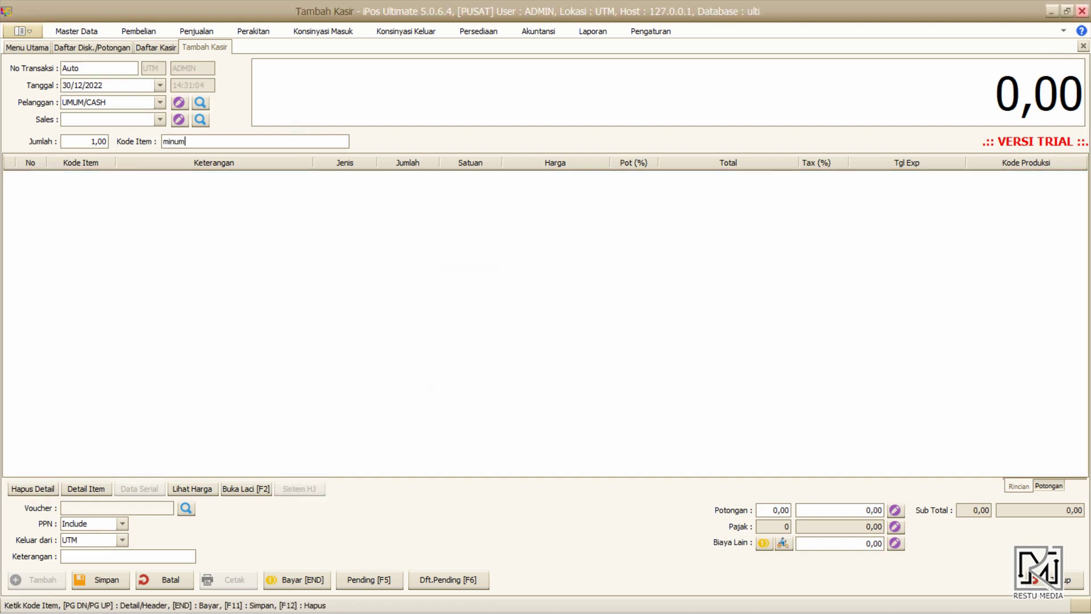
Search for "minum" again and add Minuman Coffe 600ML to the sale at the Level Harga price for PCS, Level 1.
{"action": "key", "text": "Return"}
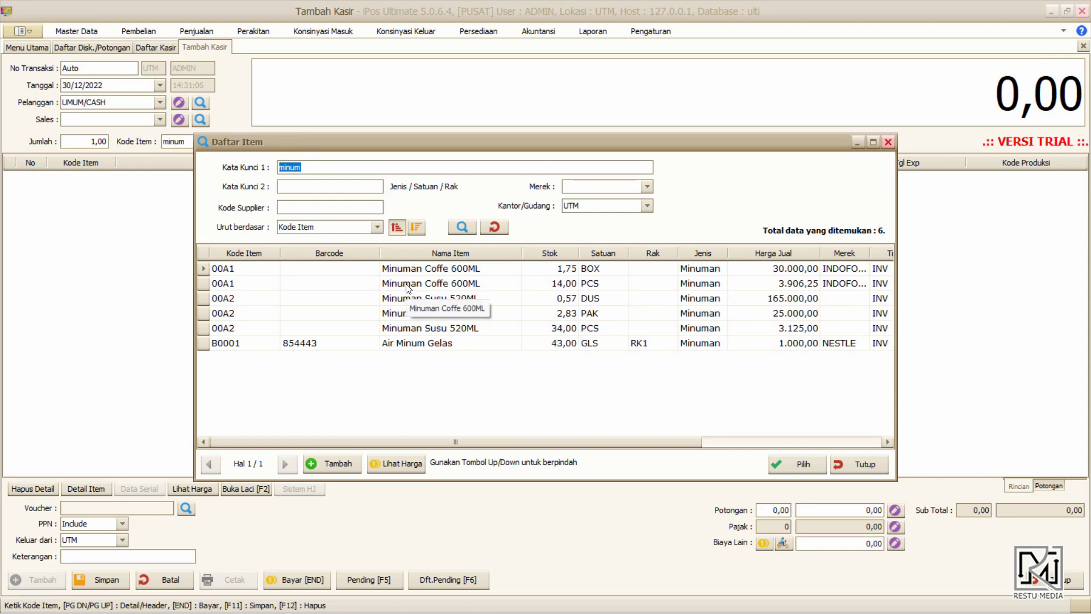
{"action": "left_click", "coordinate": [461, 281]}
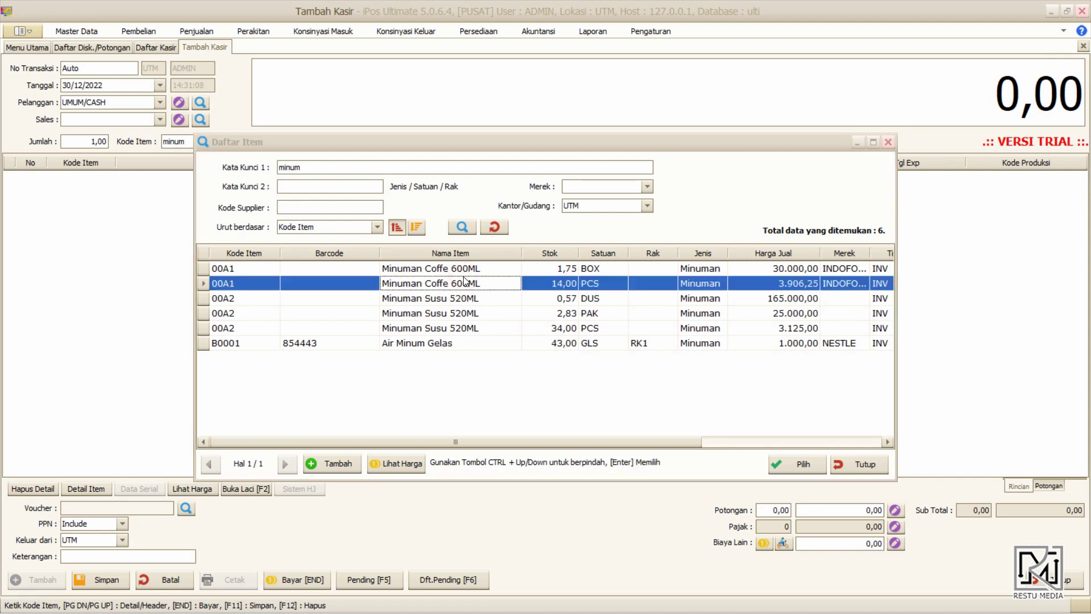
{"action": "double_click", "coordinate": [464, 282]}
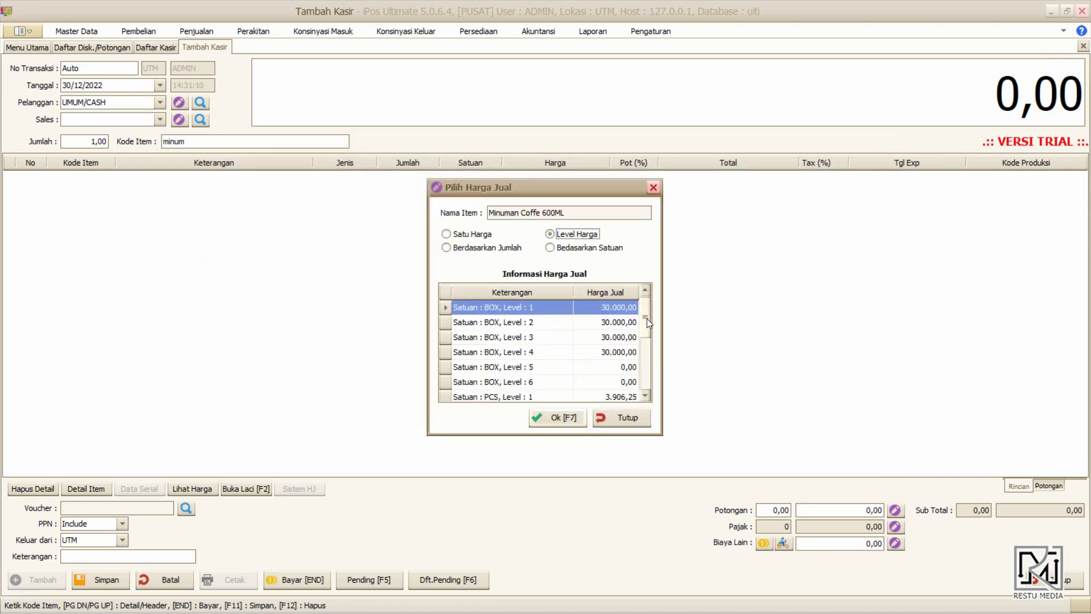
{"action": "left_click_drag", "start_coordinate": [647, 319], "coordinate": [652, 332]}
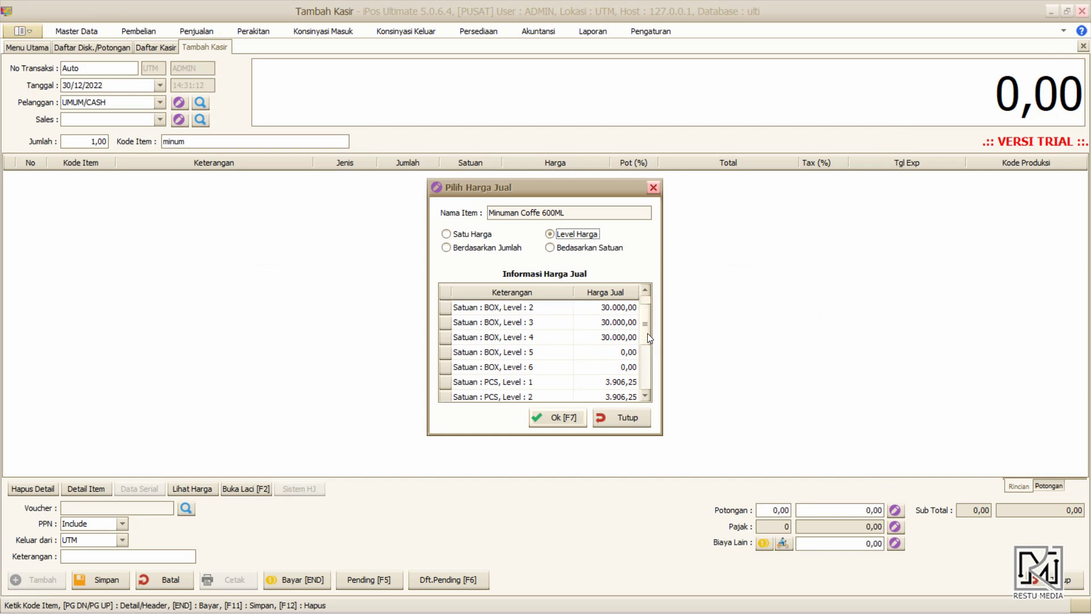
{"action": "left_click", "coordinate": [623, 380]}
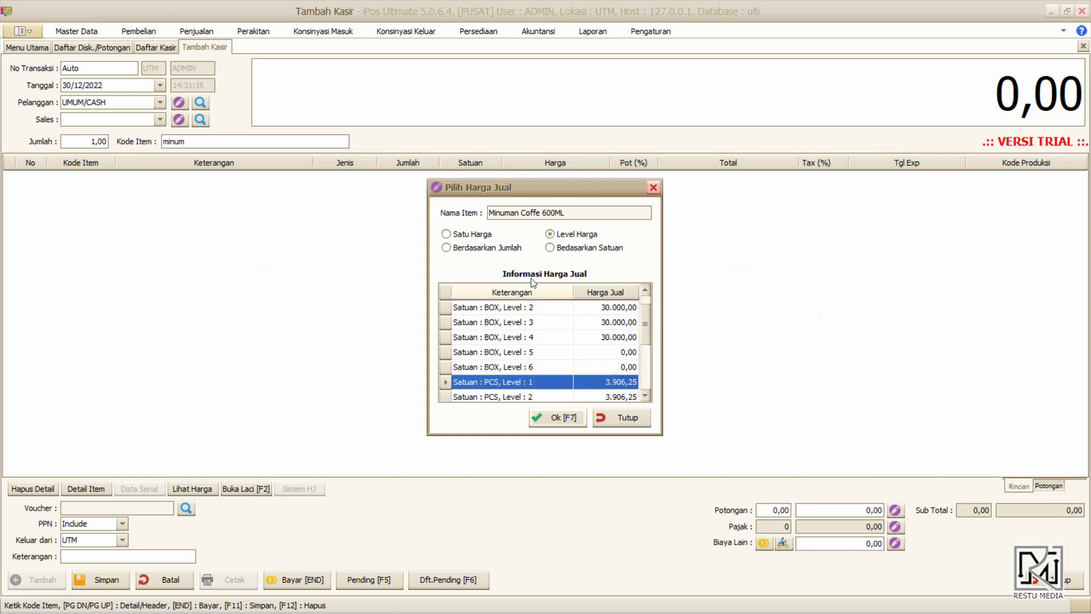
{"action": "left_click", "coordinate": [484, 249]}
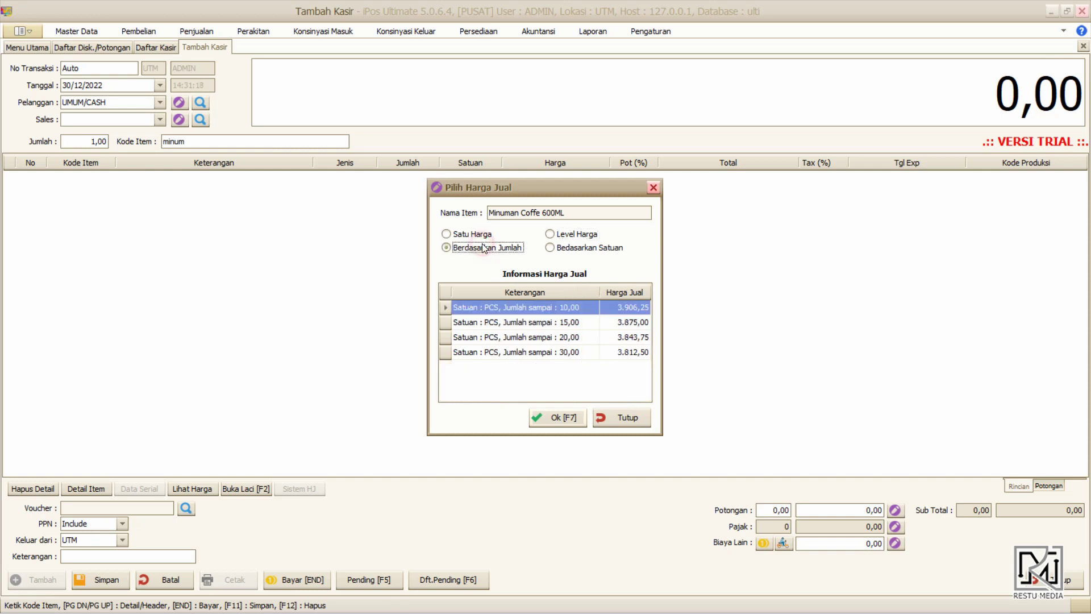
{"action": "left_click", "coordinate": [550, 235]}
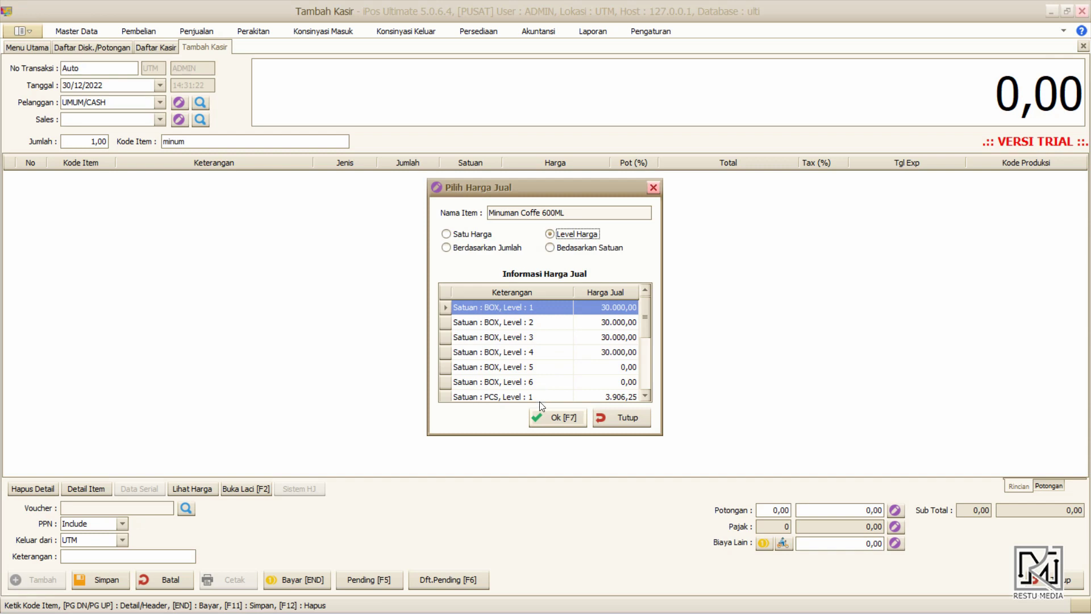
{"action": "left_click", "coordinate": [541, 398]}
{"action": "left_click", "coordinate": [547, 418]}
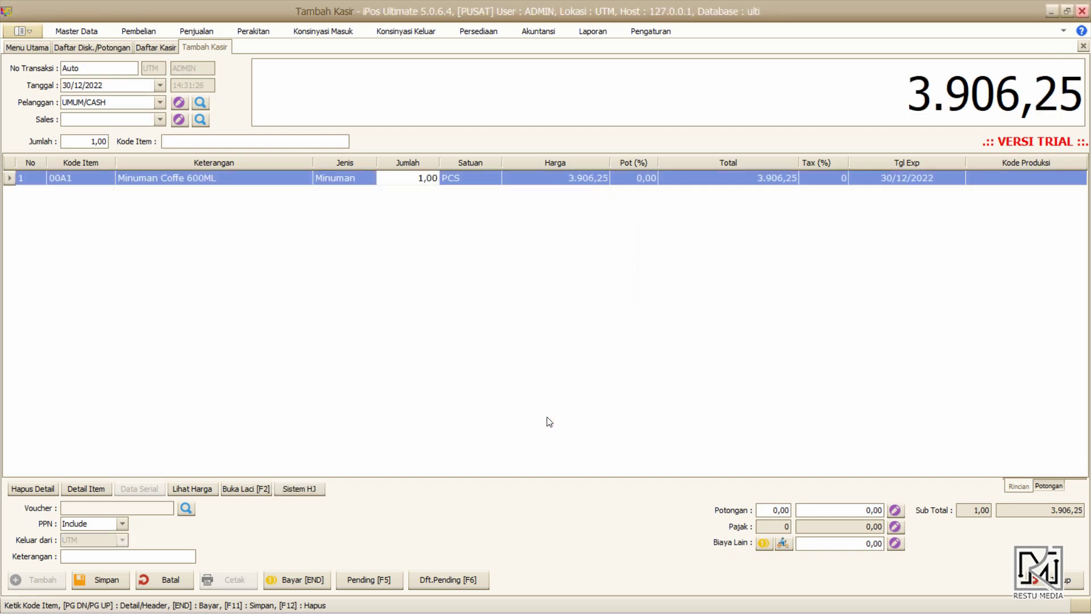
Check the discount on the Minuman Coffe 600ML row and inspect the item's transaction details.
{"action": "left_click", "coordinate": [632, 179]}
{"action": "left_click", "coordinate": [587, 281]}
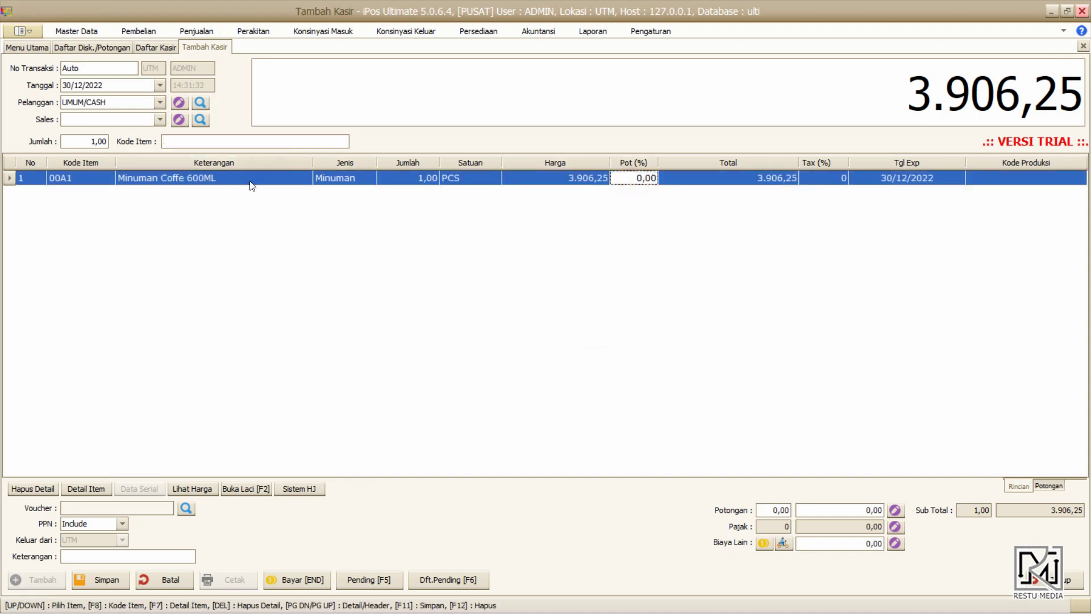
{"action": "key", "text": "shift+Tab"}
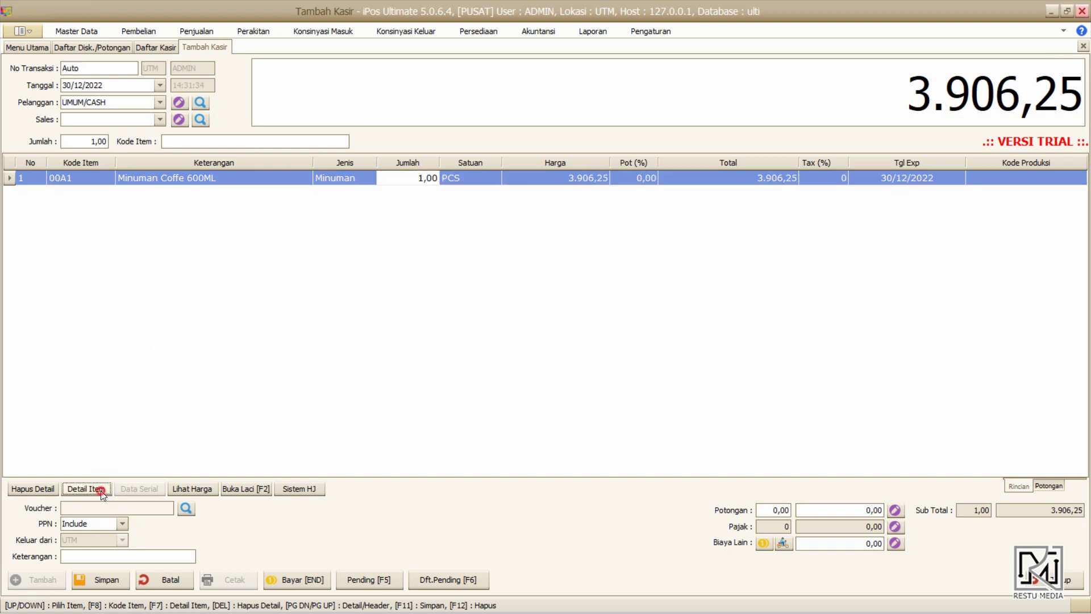
{"action": "left_click", "coordinate": [101, 489]}
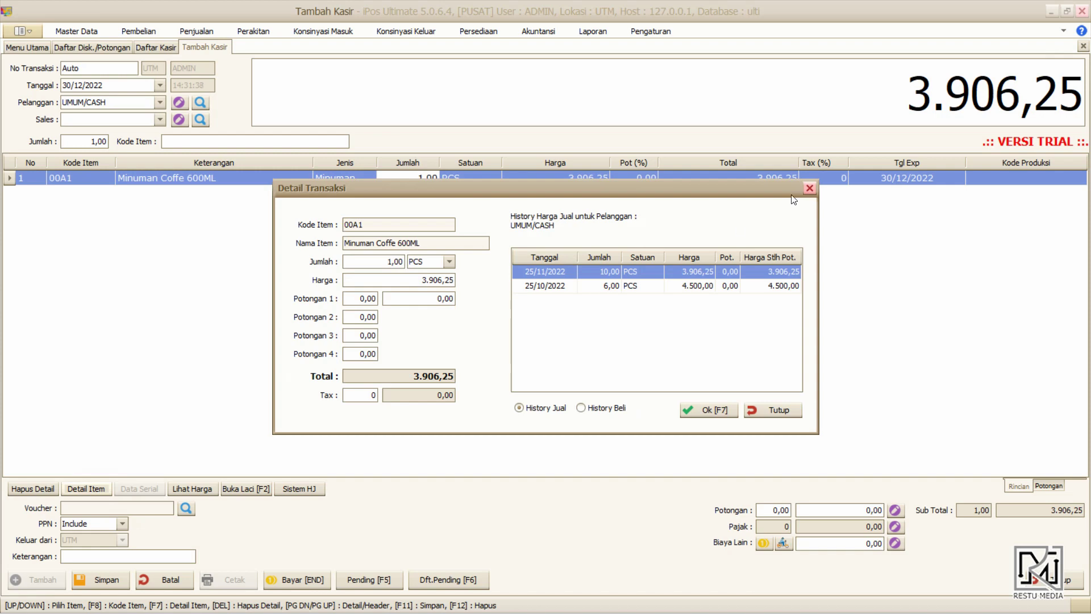
{"action": "left_click", "coordinate": [808, 188]}
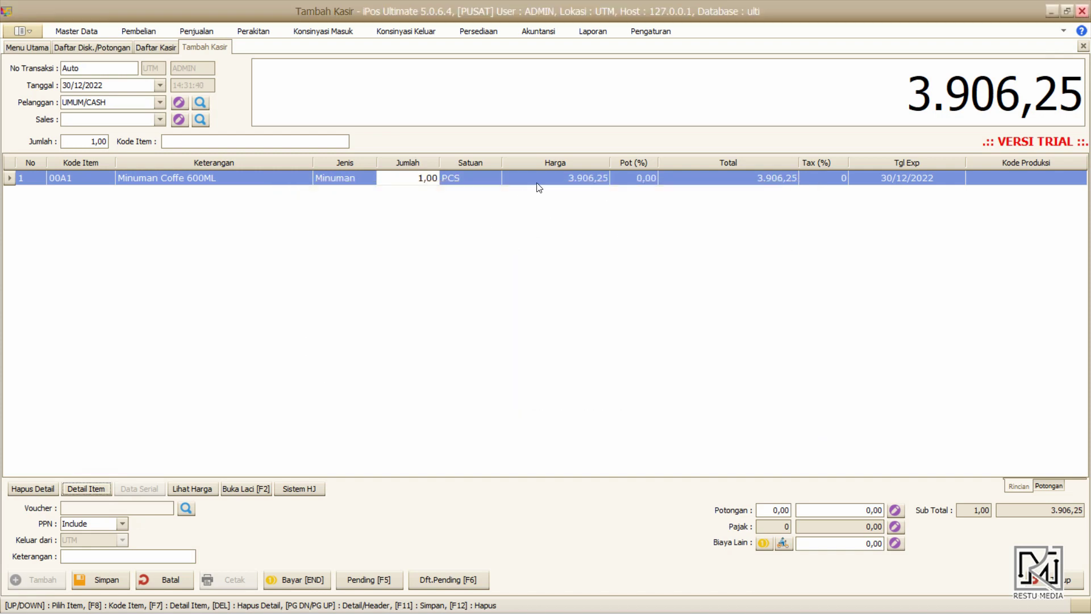
Return to the discount list and open the NEWYEAR2022 discount for editing.
{"action": "left_click", "coordinate": [118, 47]}
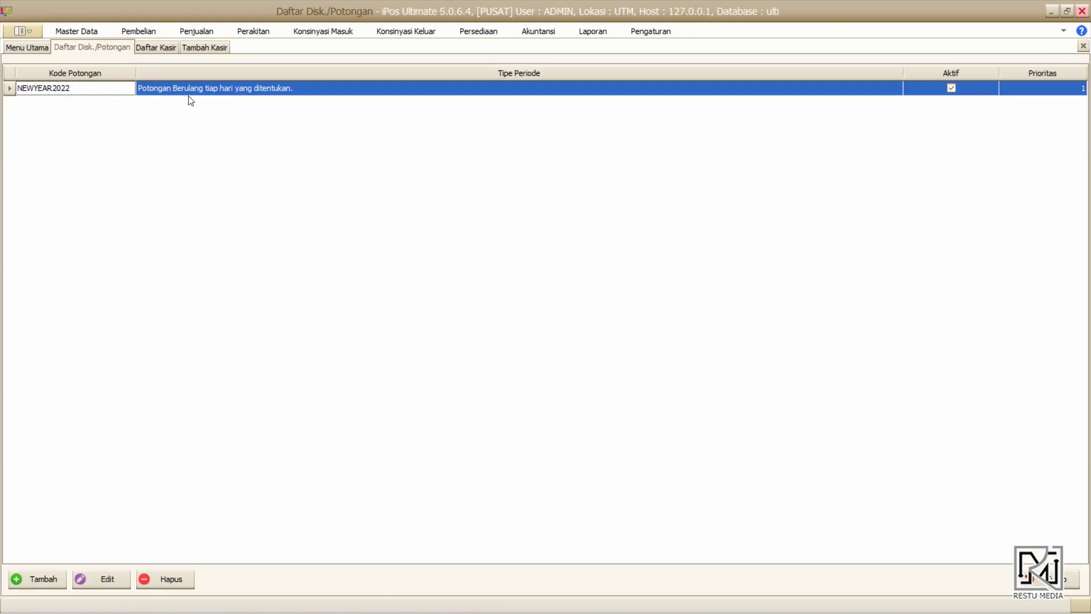
{"action": "left_click", "coordinate": [206, 91]}
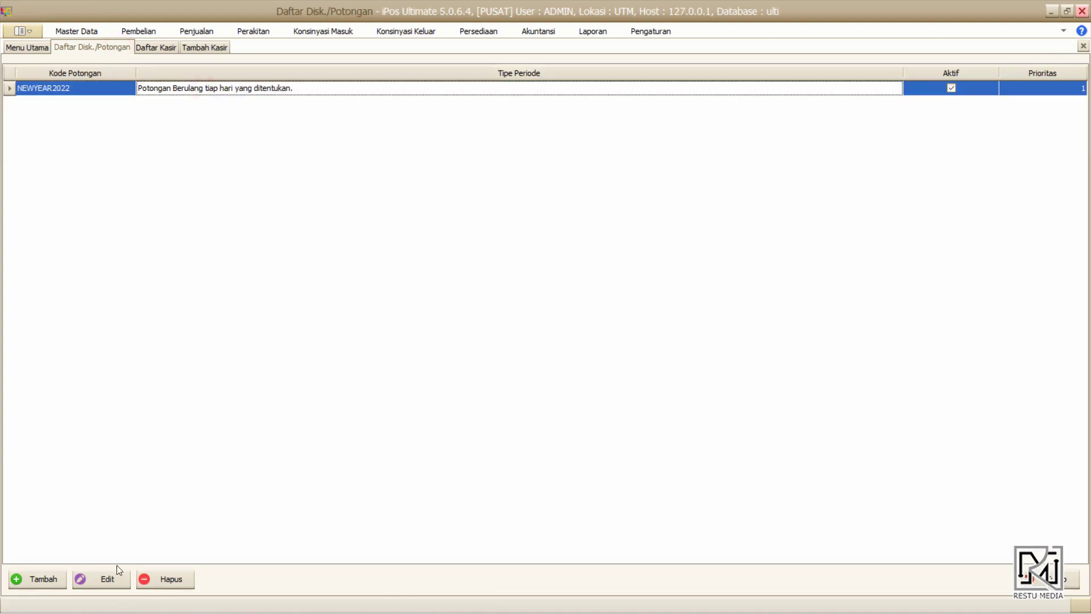
{"action": "left_click", "coordinate": [113, 579]}
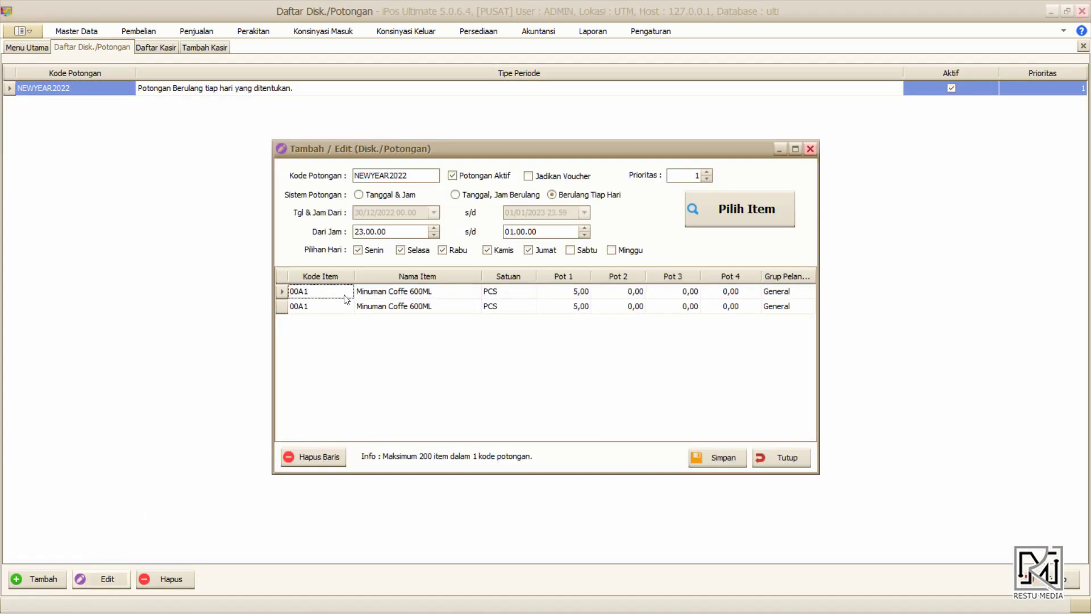
Add Mangga Harum Manis (ZXC123, PCS) to the NEWYEAR2022 discount for the General customer group at 5 percent.
{"action": "left_click", "coordinate": [723, 213]}
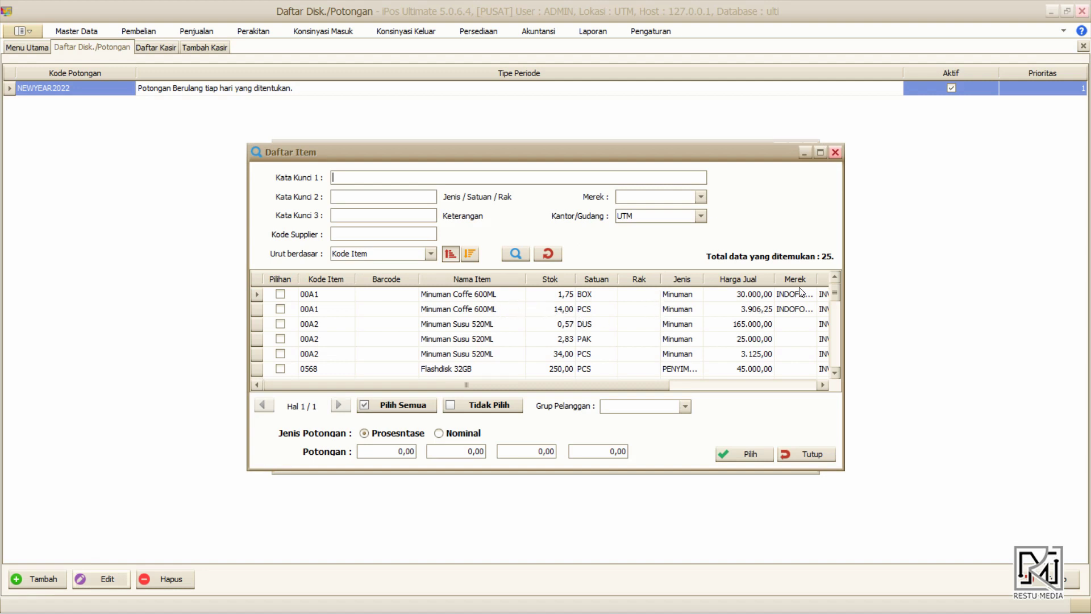
{"action": "left_click_drag", "start_coordinate": [839, 294], "coordinate": [840, 347]}
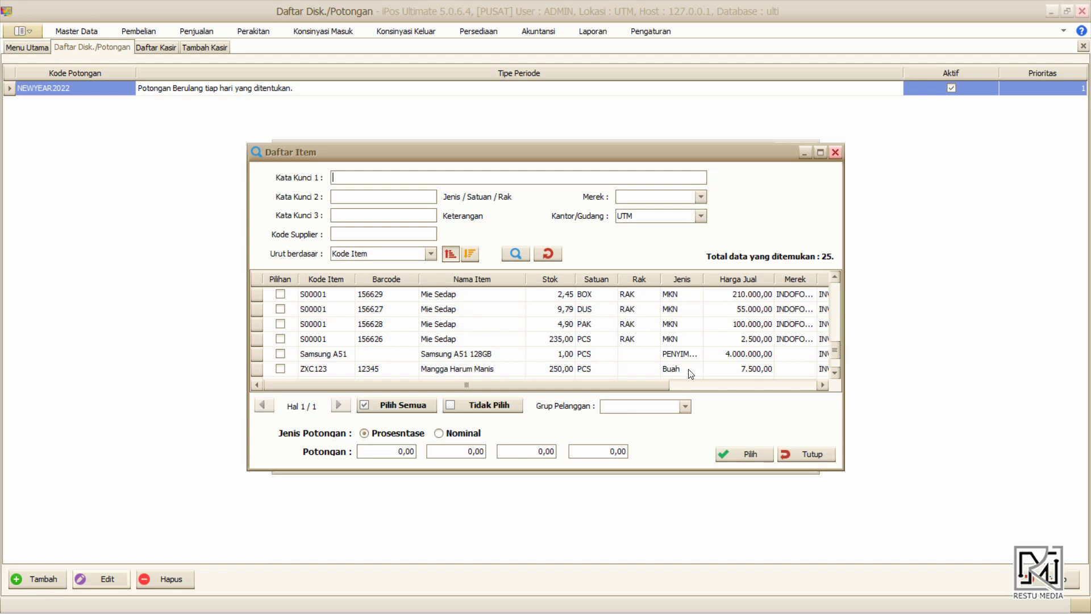
{"action": "left_click", "coordinate": [279, 369]}
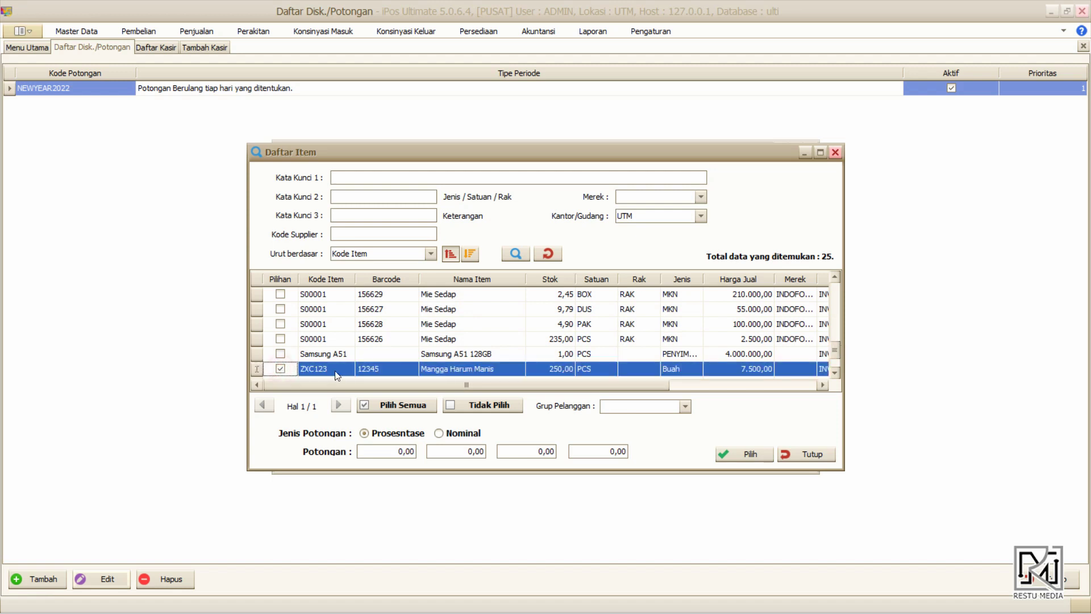
{"action": "left_click", "coordinate": [685, 406]}
{"action": "left_click", "coordinate": [653, 432]}
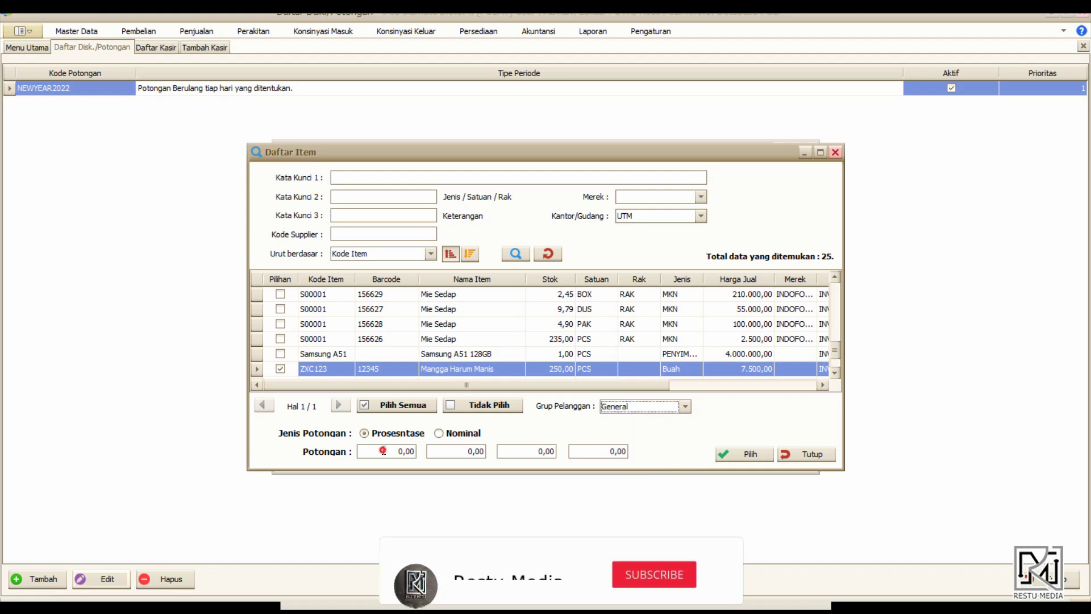
{"action": "left_click", "coordinate": [384, 450]}
{"action": "type", "text": "5"}
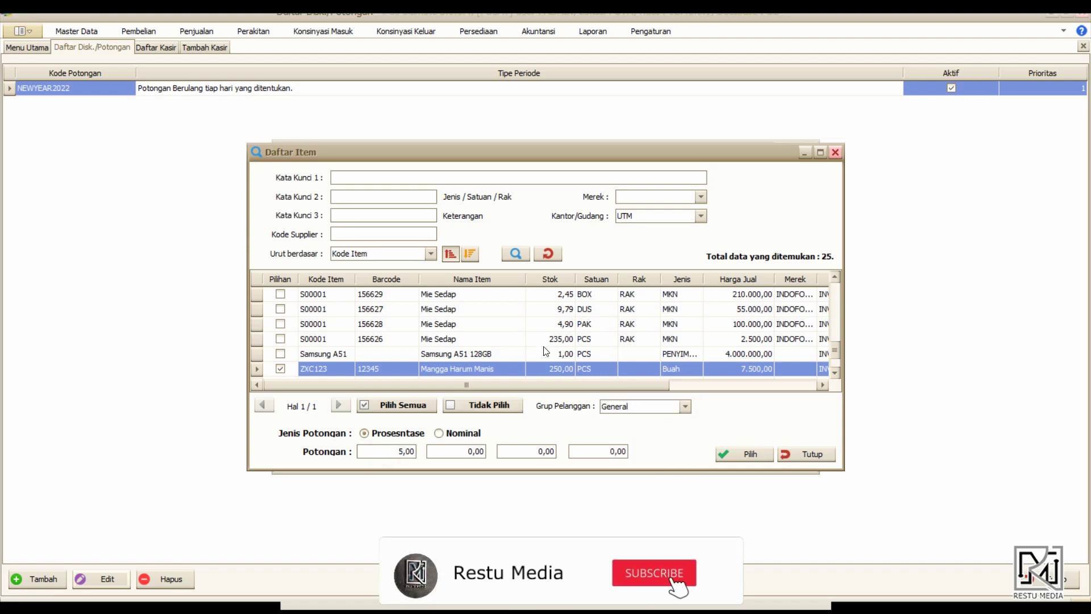
{"action": "left_click", "coordinate": [730, 452]}
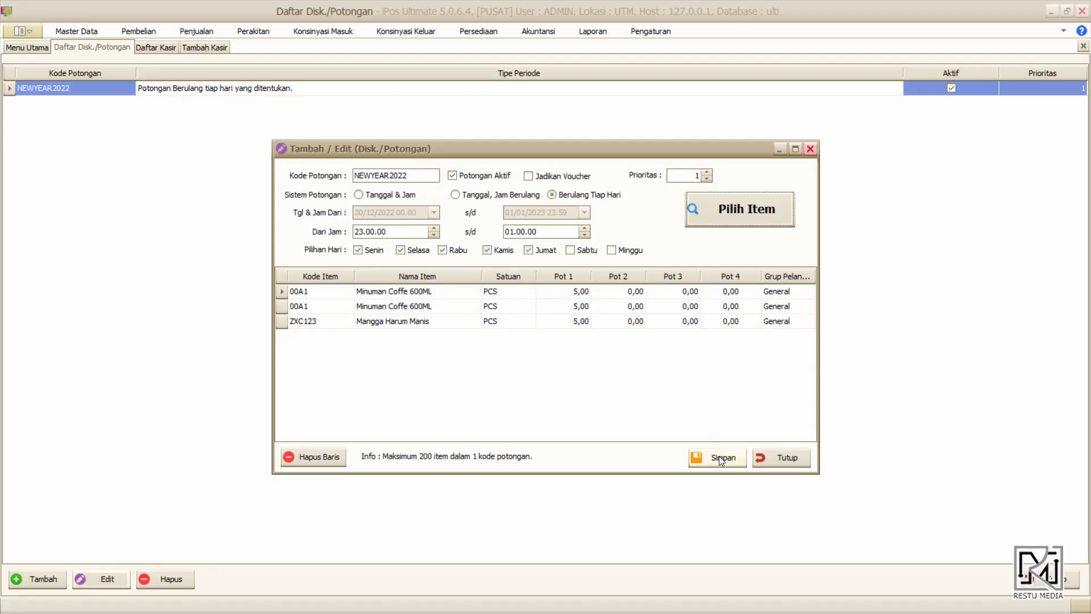
Save the NEWYEAR2022 discount and close its editing window.
{"action": "left_click", "coordinate": [720, 457]}
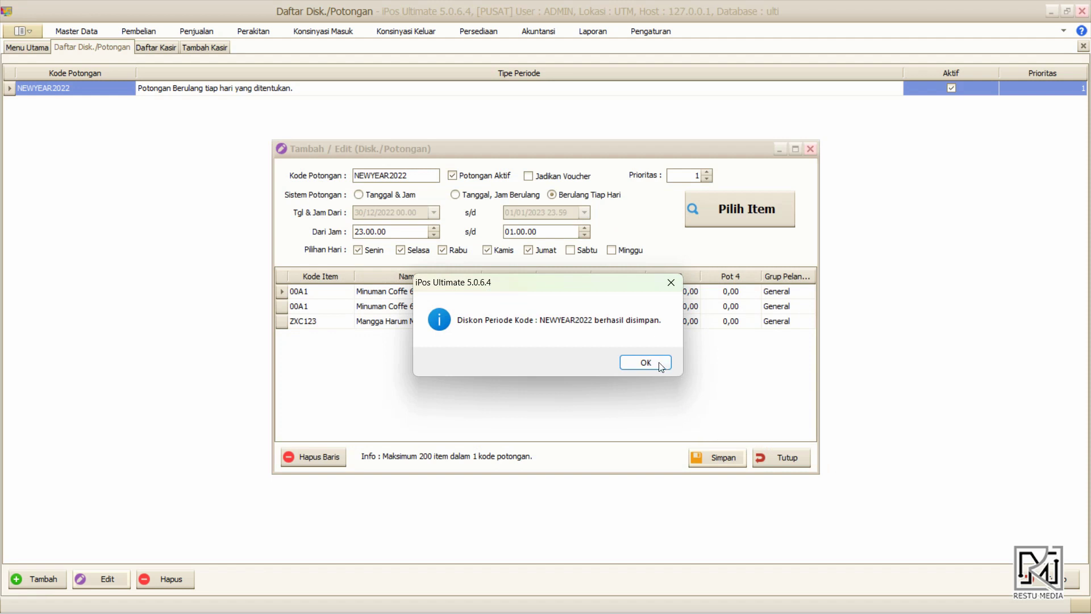
{"action": "left_click", "coordinate": [660, 367]}
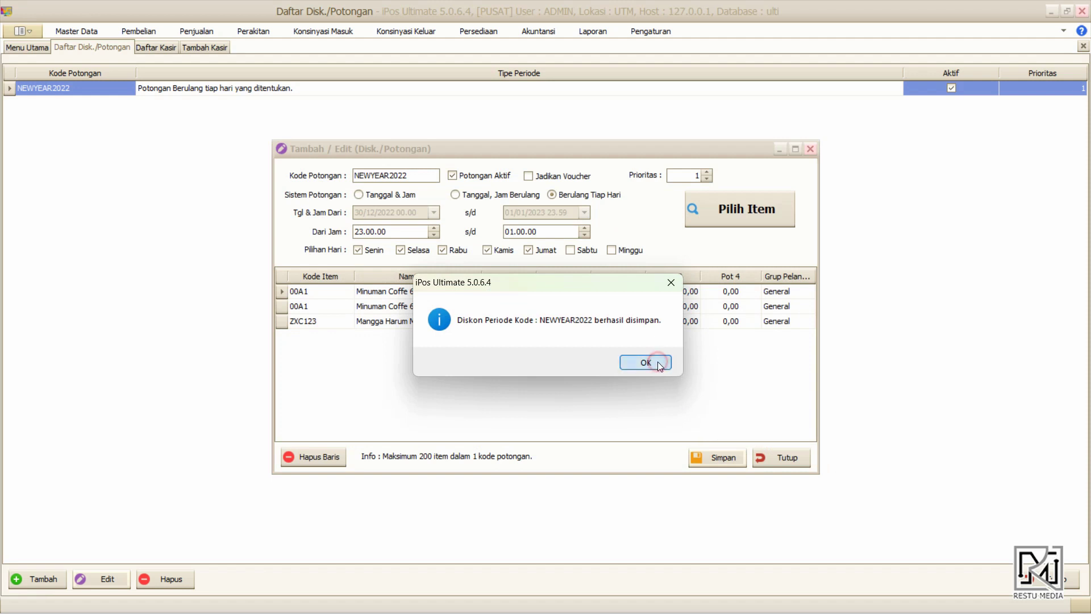
{"action": "left_click", "coordinate": [777, 458]}
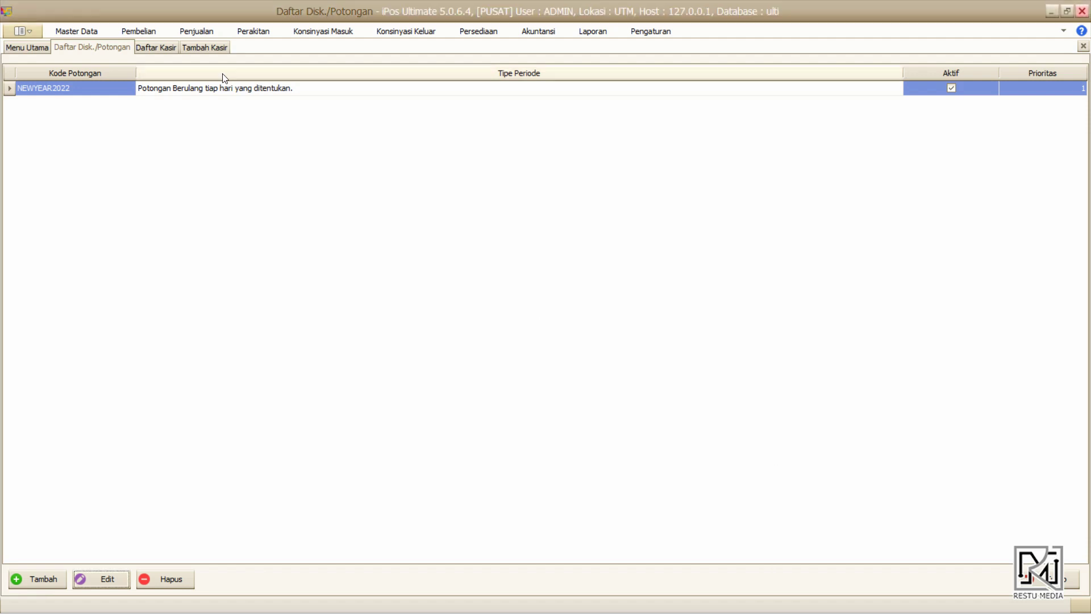
Return to the open cashier sale for UMUM/CASH, search for "mangg" and add Mangga Harum Manis.
{"action": "left_click", "coordinate": [211, 49]}
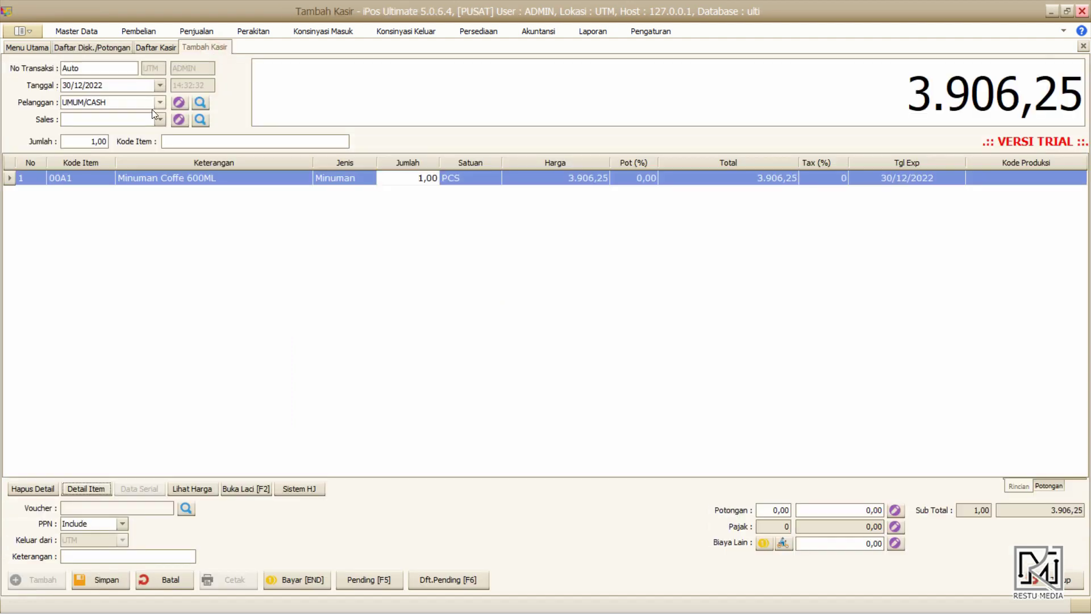
{"action": "left_click", "coordinate": [163, 103]}
{"action": "left_click", "coordinate": [163, 103]}
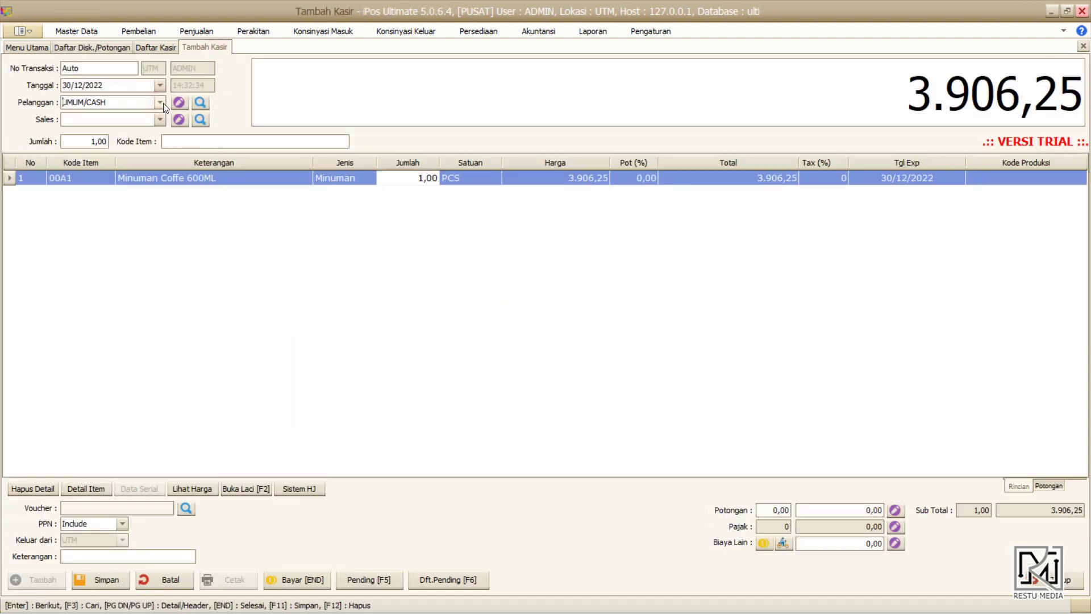
{"action": "left_click", "coordinate": [217, 142]}
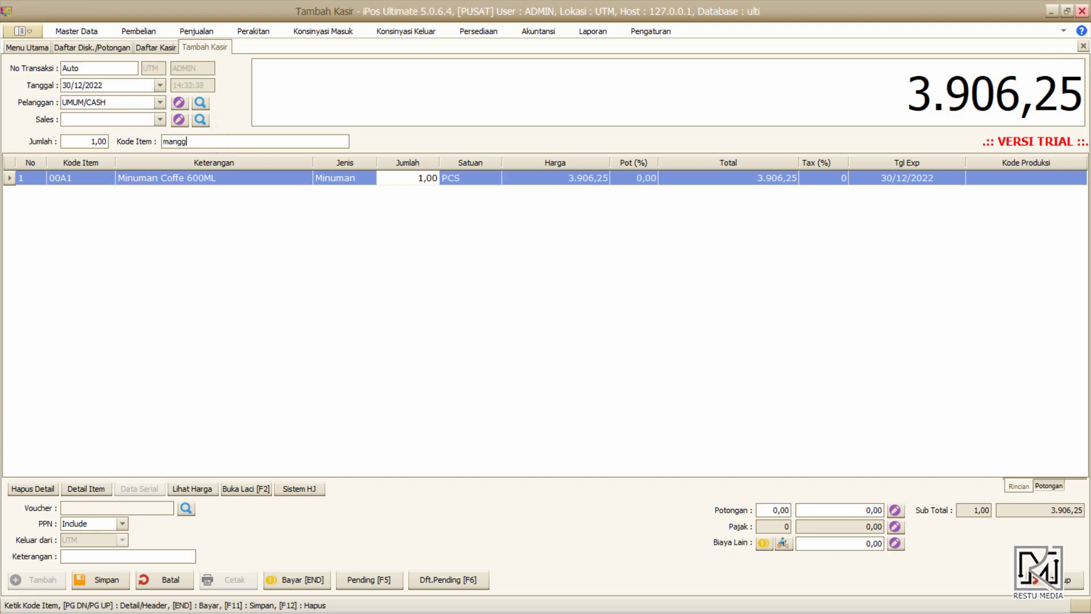
{"action": "key", "text": "Return"}
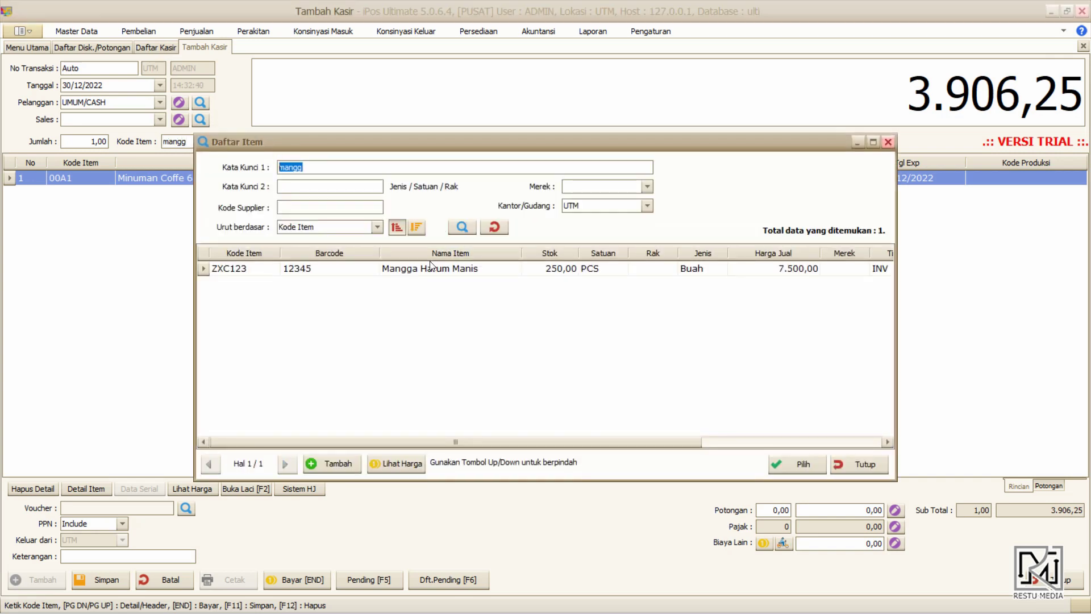
{"action": "double_click", "coordinate": [431, 269]}
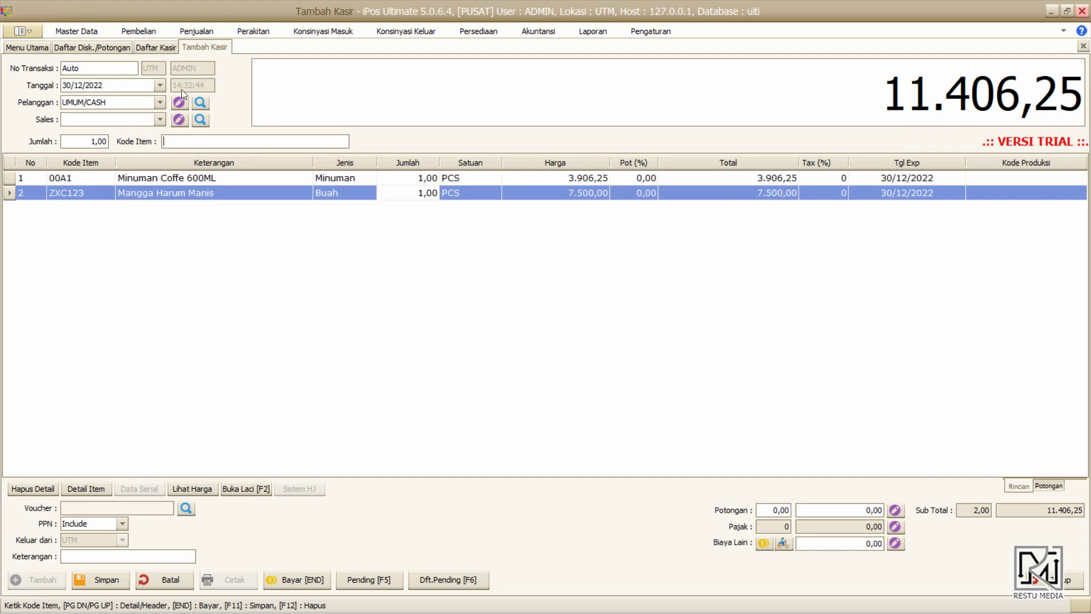
Open the customer list and check which customer group UMUM/CASH belongs to.
{"action": "left_click", "coordinate": [100, 33]}
{"action": "left_click", "coordinate": [294, 82]}
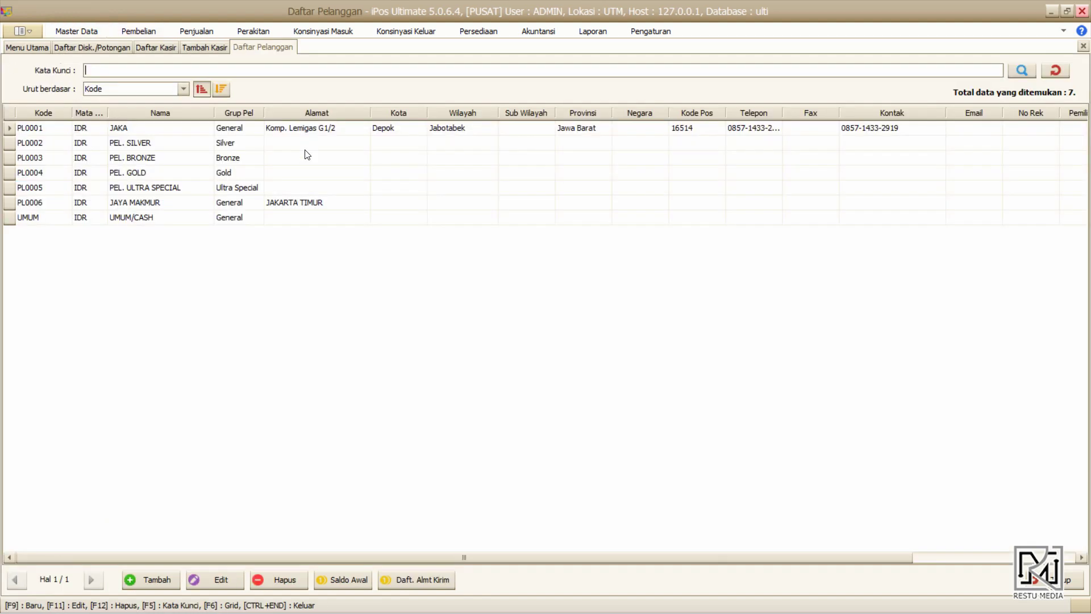
{"action": "left_click", "coordinate": [217, 214]}
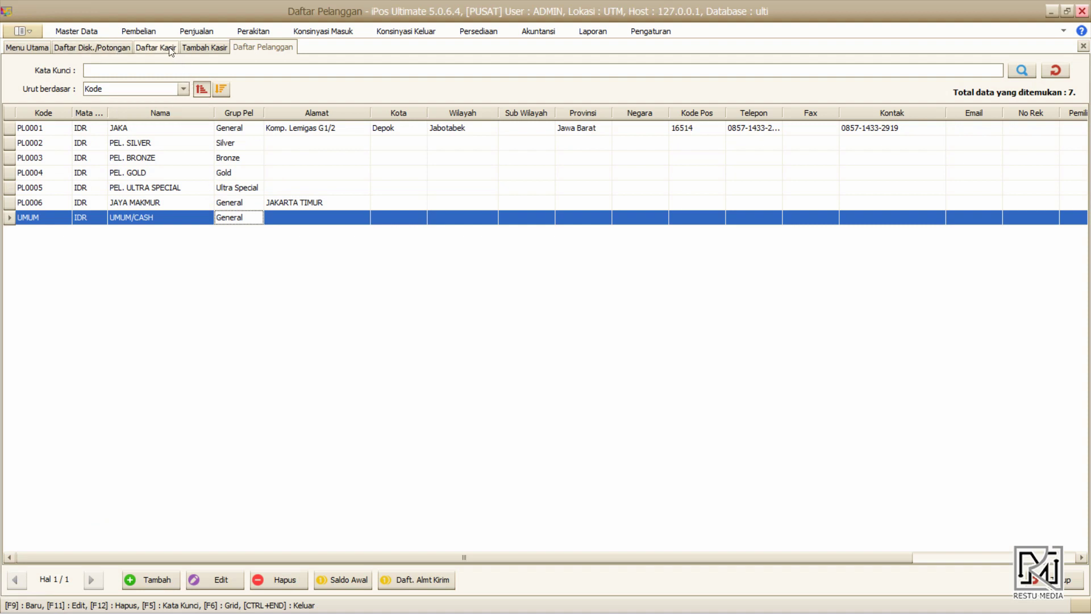
Reopen the NEWYEAR2022 discount for editing and check today's weekday and date in the system calendar.
{"action": "left_click", "coordinate": [104, 44]}
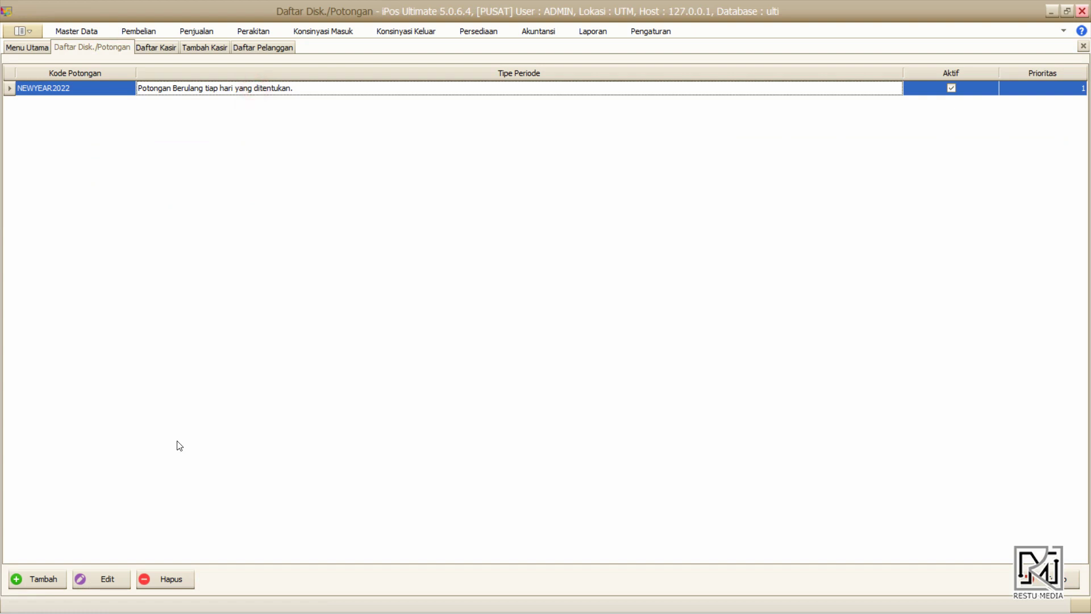
{"action": "left_click", "coordinate": [113, 579]}
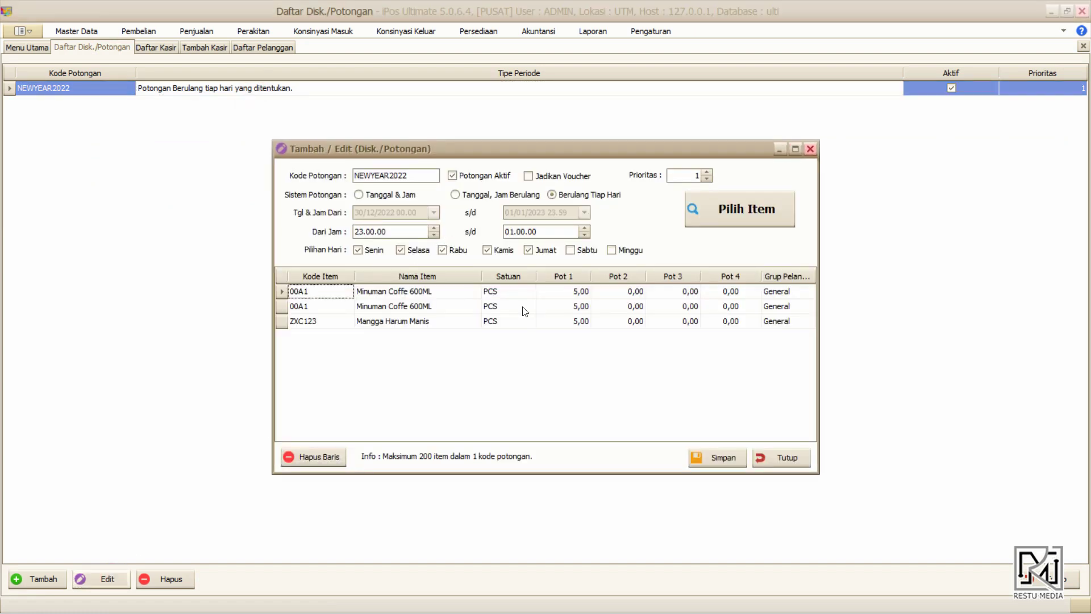
{"action": "mouse_move", "coordinate": [653, 611]}
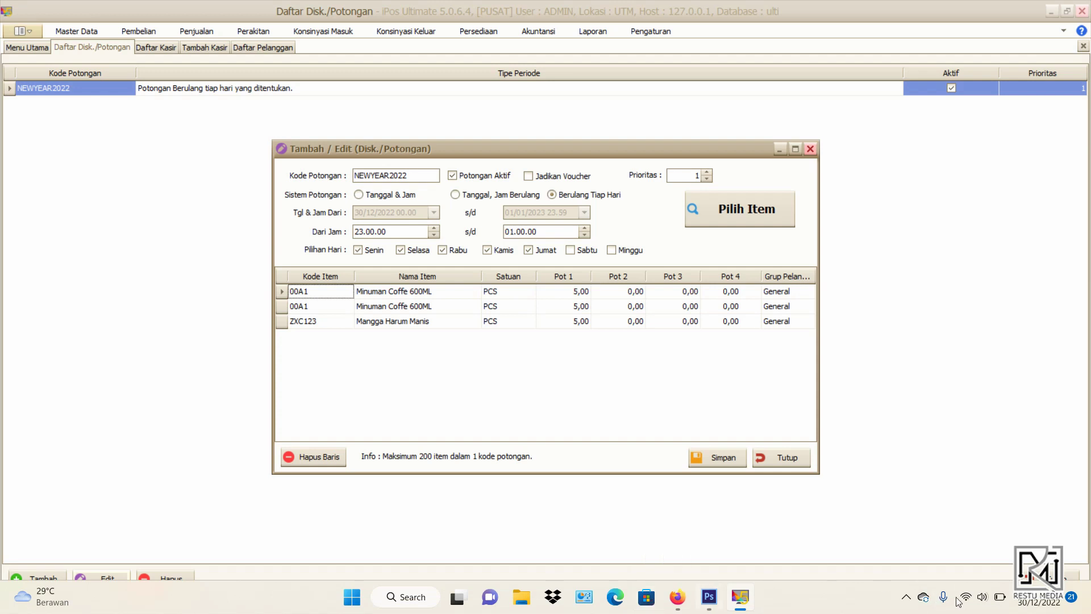
{"action": "left_click", "coordinate": [1026, 605]}
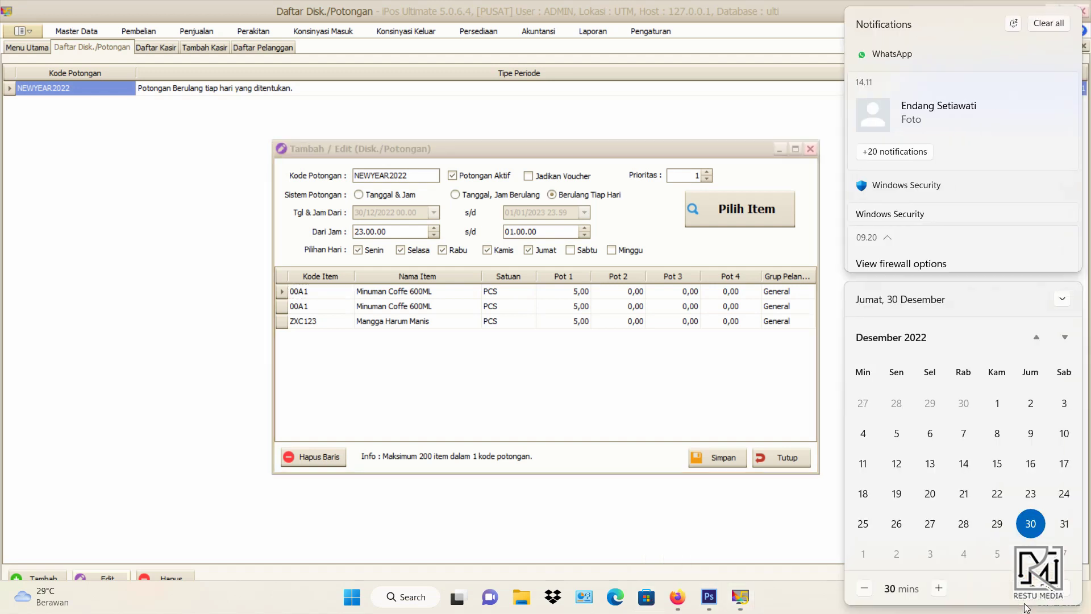
{"action": "left_click", "coordinate": [663, 387]}
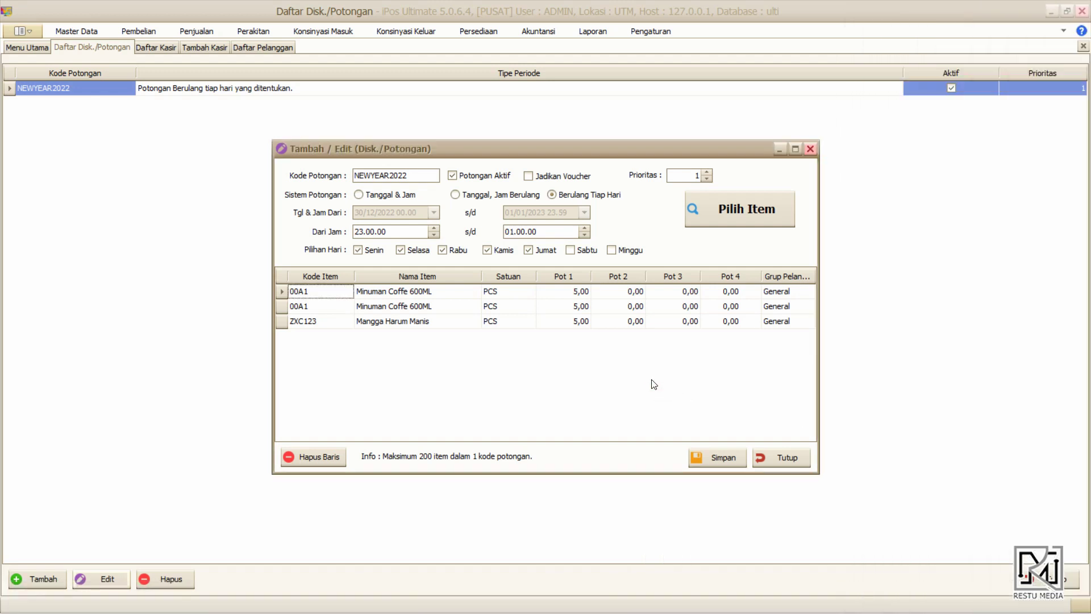
{"action": "left_click", "coordinate": [510, 232]}
{"action": "left_click", "coordinate": [394, 195]}
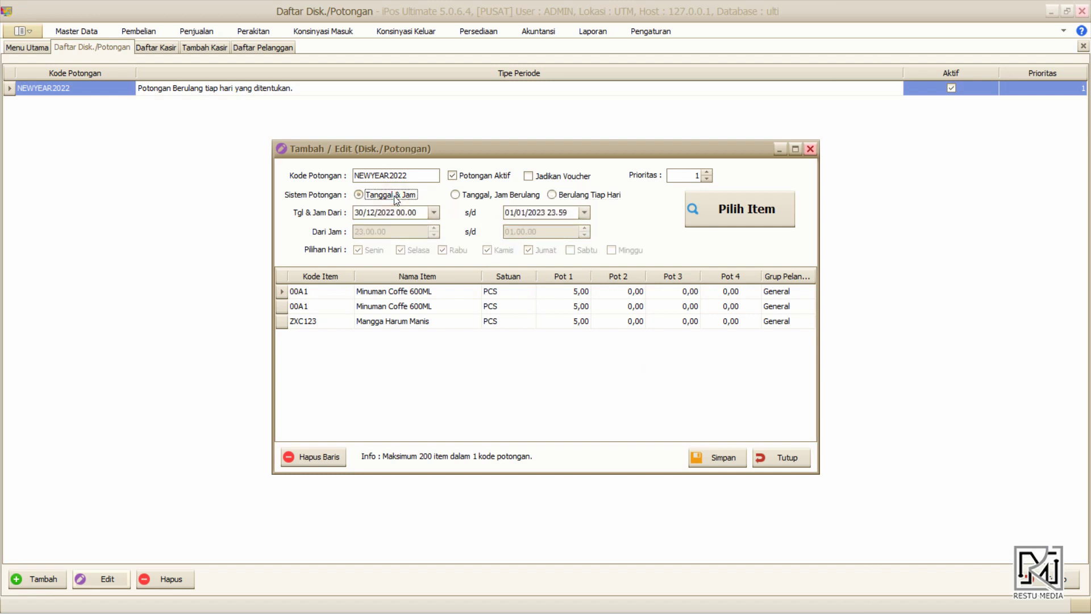
{"action": "left_click", "coordinate": [586, 195]}
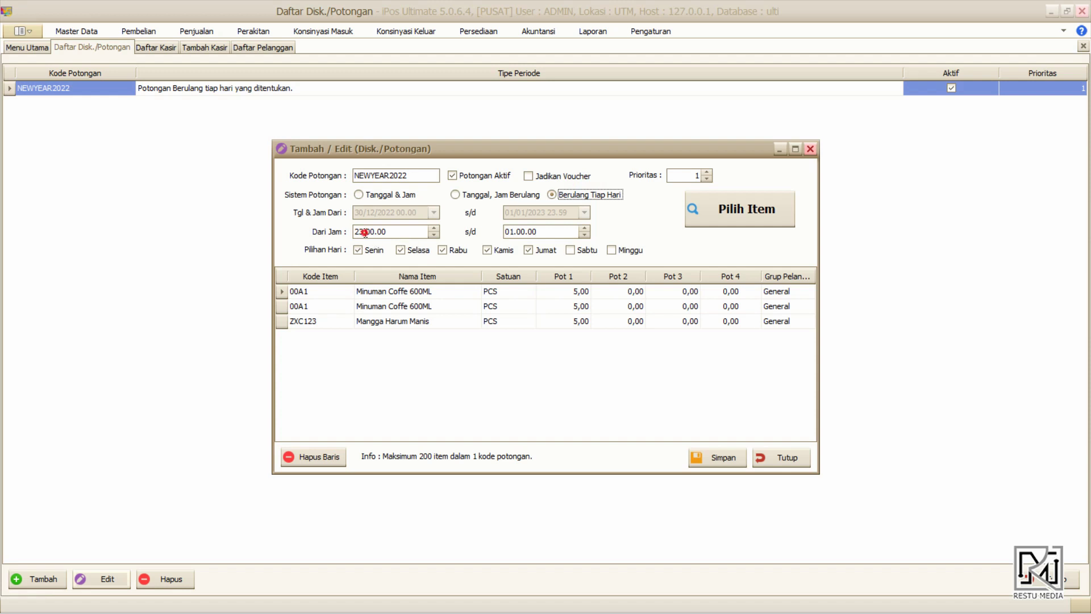
Set the daily recurring hours of NEWYEAR2022 from 00.00.00 to 23.59.00, and save and close the discount.
{"action": "left_click", "coordinate": [364, 232]}
{"action": "key", "text": "Down"}
{"action": "left_click", "coordinate": [509, 231]}
{"action": "left_click", "coordinate": [520, 231]}
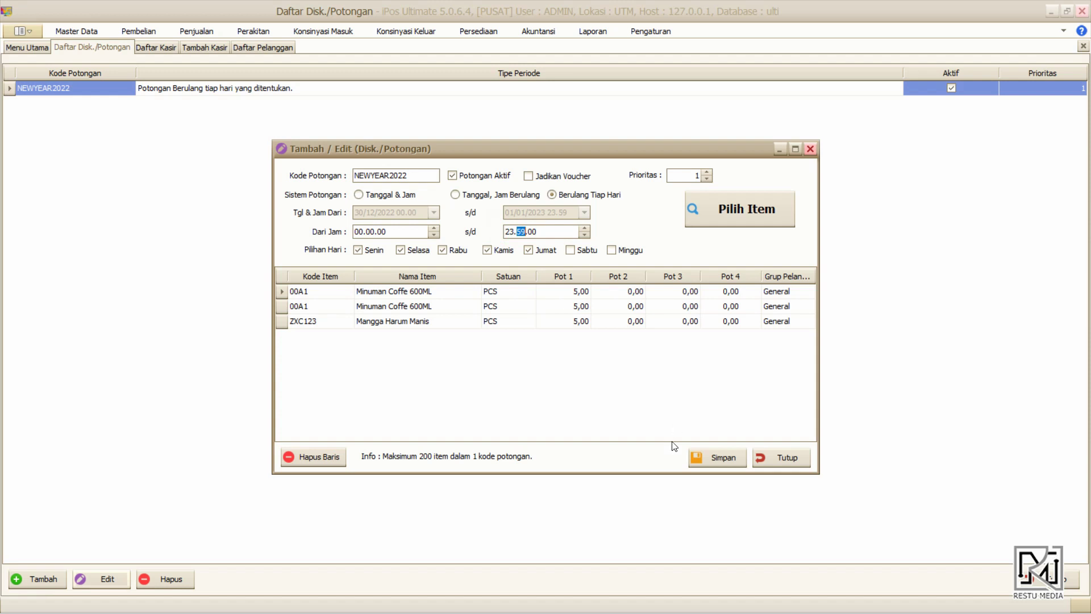
{"action": "left_click", "coordinate": [705, 455]}
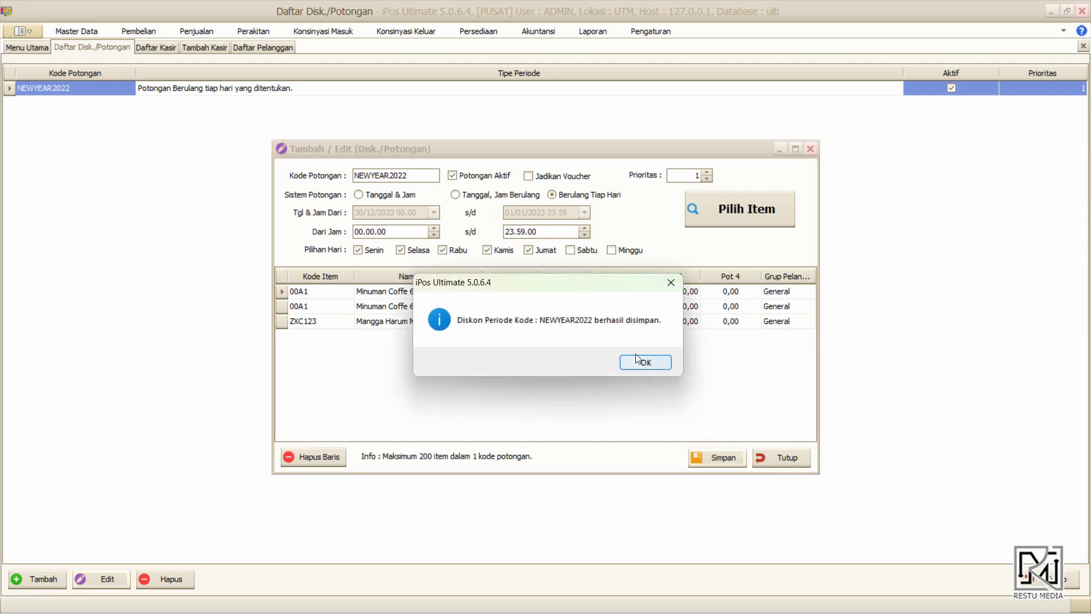
{"action": "left_click", "coordinate": [636, 358]}
{"action": "left_click", "coordinate": [782, 457]}
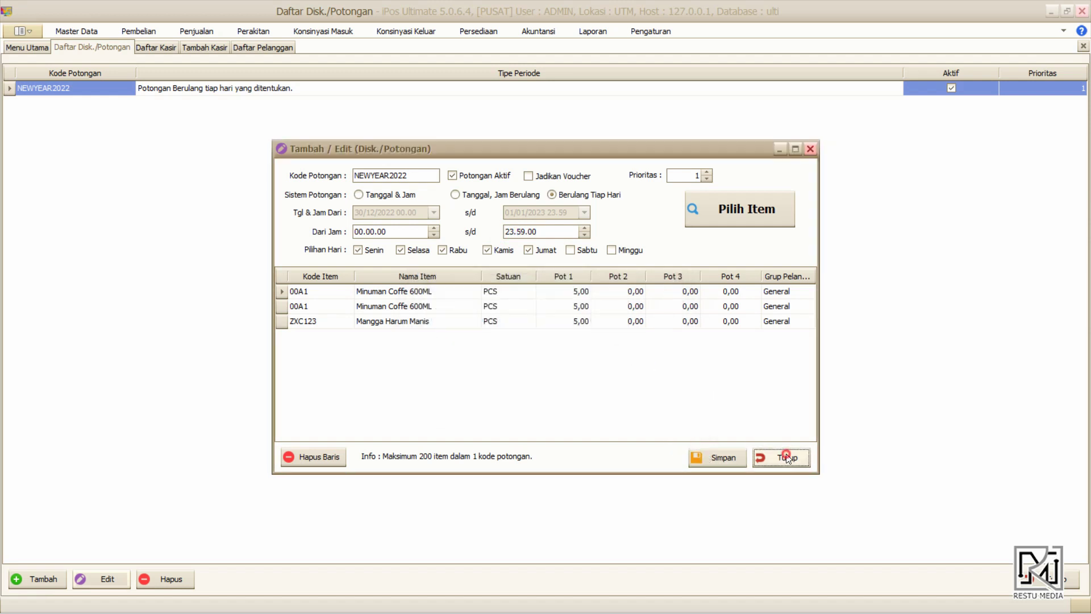
Return to the open cashier sale and close it without saving the transaction.
{"action": "left_click", "coordinate": [209, 48]}
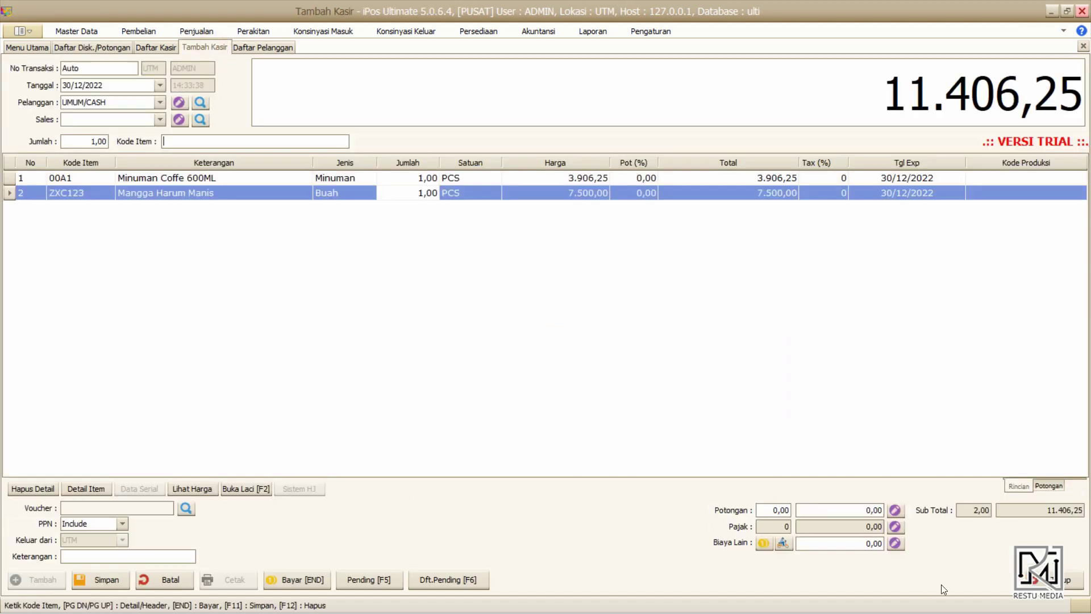
{"action": "left_click", "coordinate": [1073, 579]}
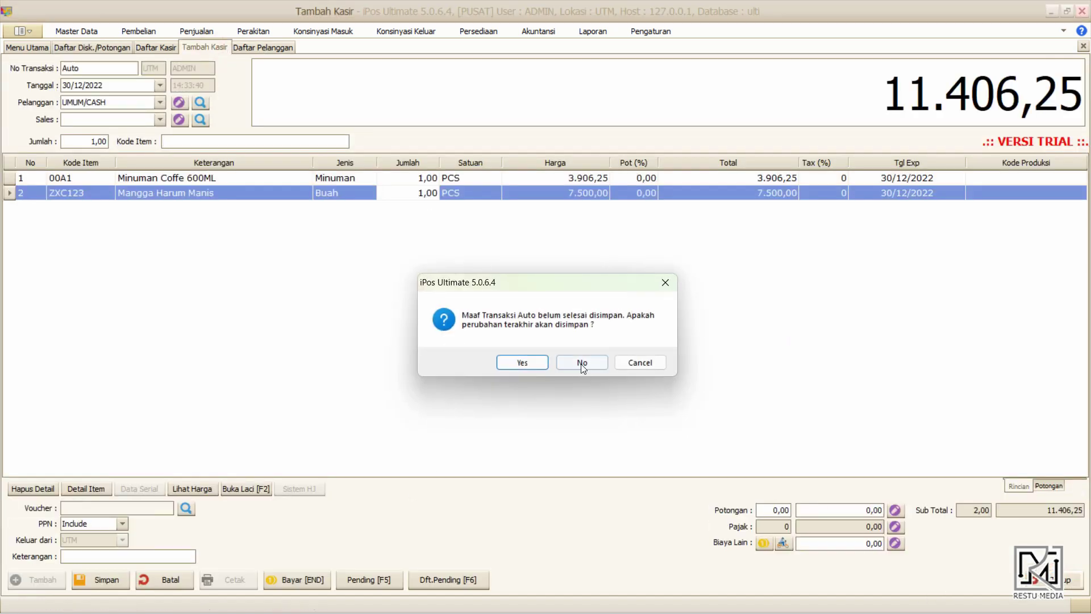
{"action": "left_click", "coordinate": [582, 363]}
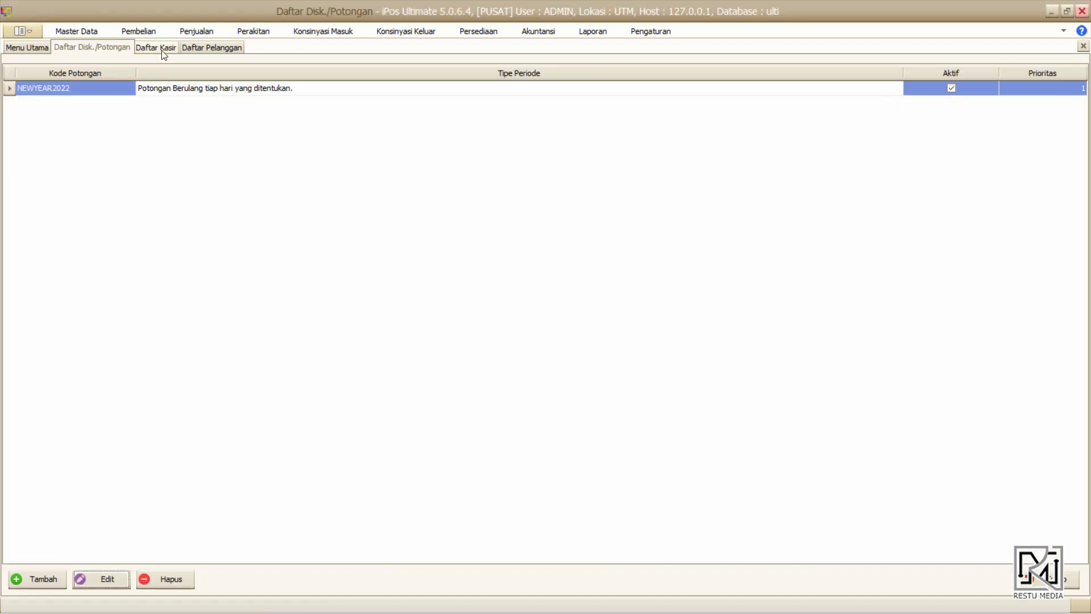
Start a new cashier sale, add Mangga Harum Manis by searching for "mangga", and check the discount percentage on its row.
{"action": "left_click", "coordinate": [162, 56]}
{"action": "left_click", "coordinate": [153, 581]}
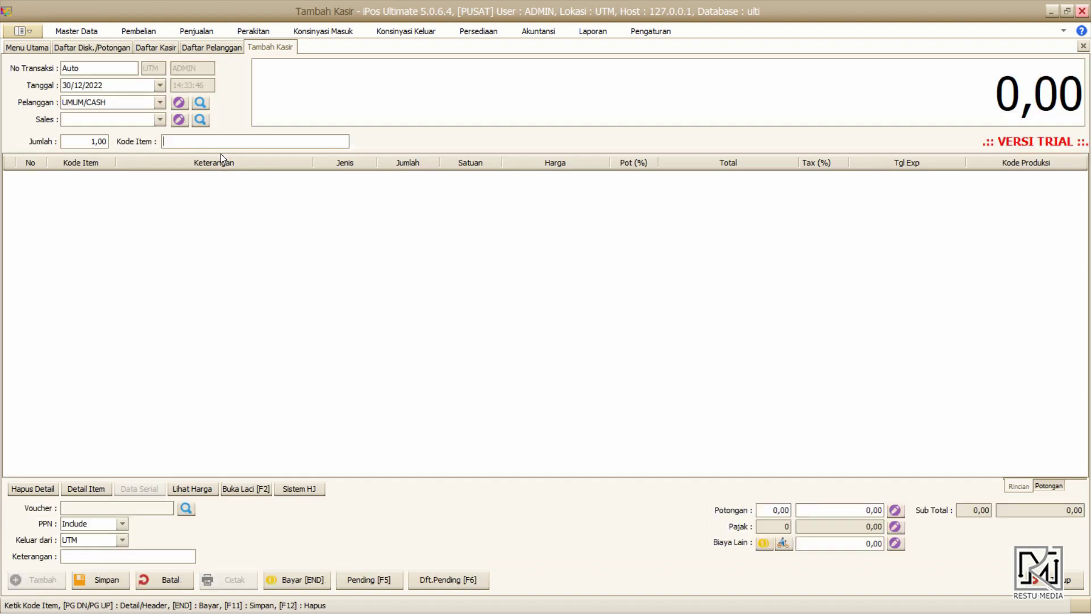
{"action": "type", "text": "mangga"}
{"action": "key", "text": "Return"}
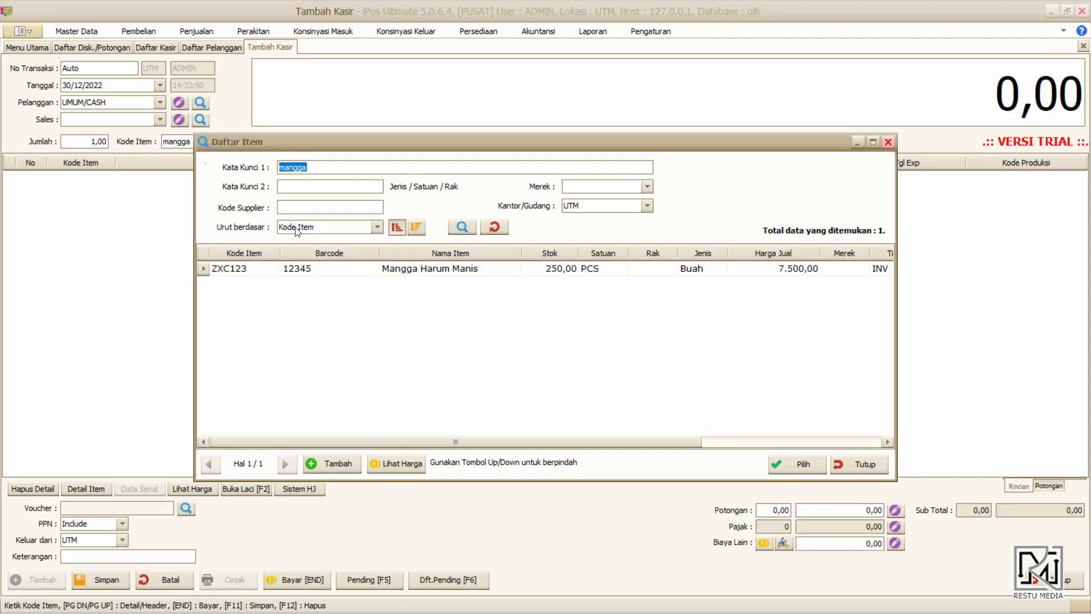
{"action": "double_click", "coordinate": [305, 271]}
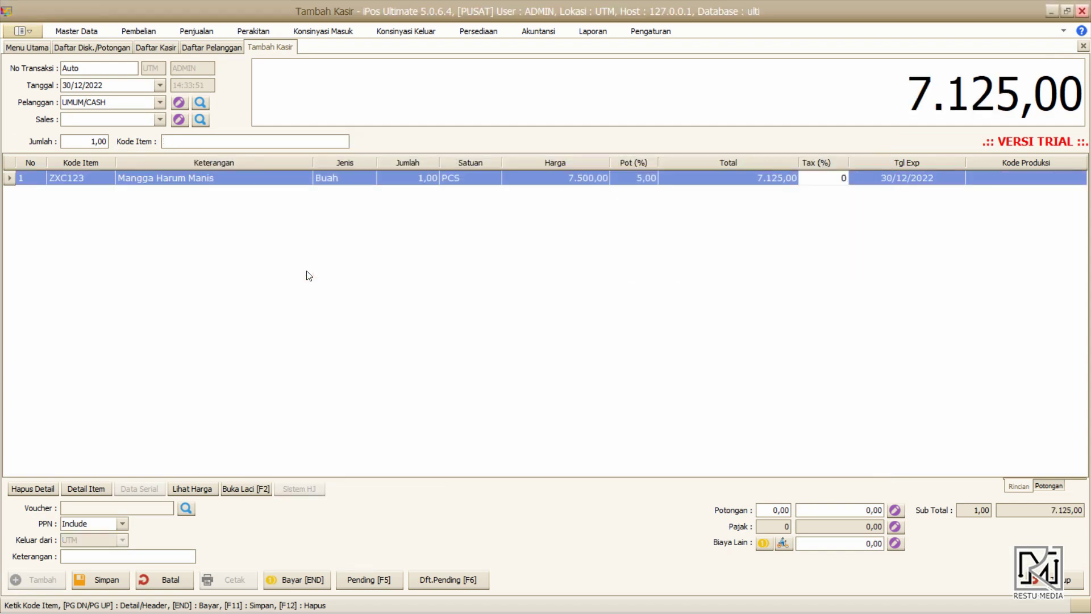
{"action": "left_click", "coordinate": [642, 176]}
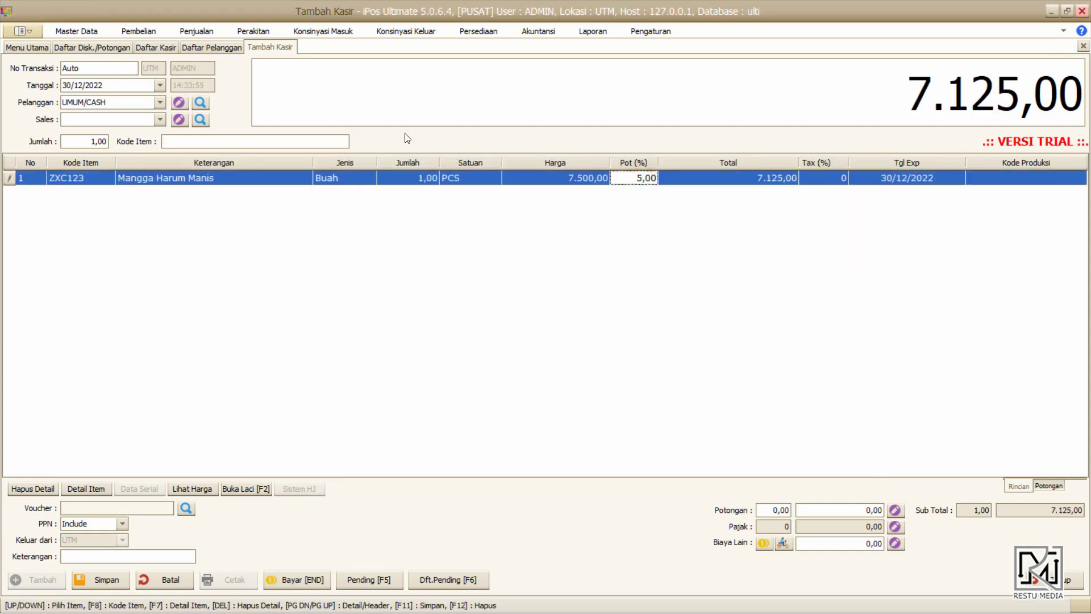
Open the NEWYEAR2022 discount, review its daily hours and weekday settings, and close it without changes.
{"action": "left_click", "coordinate": [112, 50]}
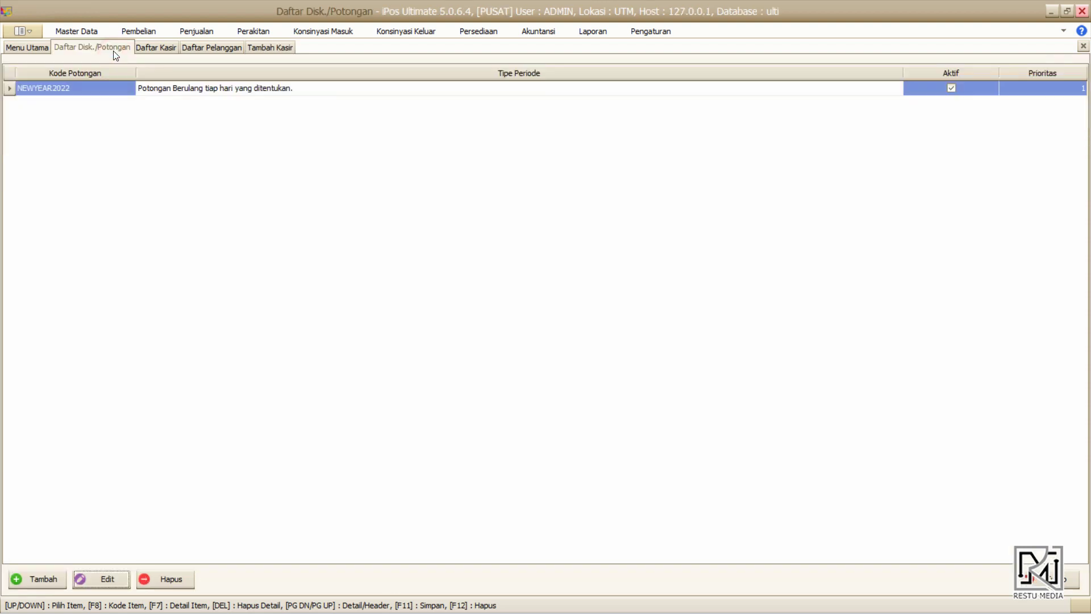
{"action": "left_click", "coordinate": [241, 89]}
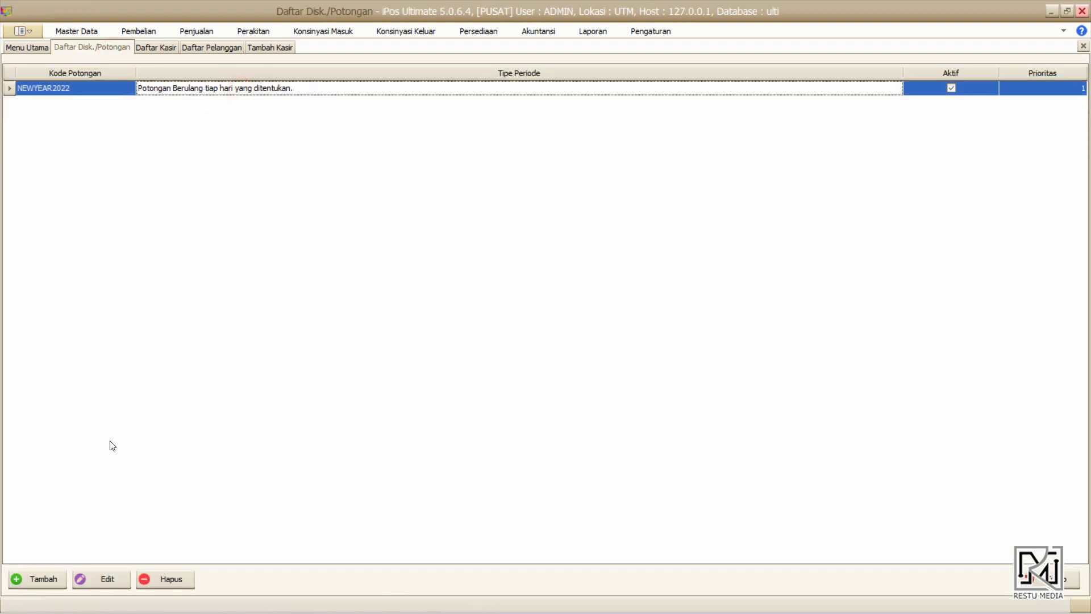
{"action": "left_click", "coordinate": [111, 585]}
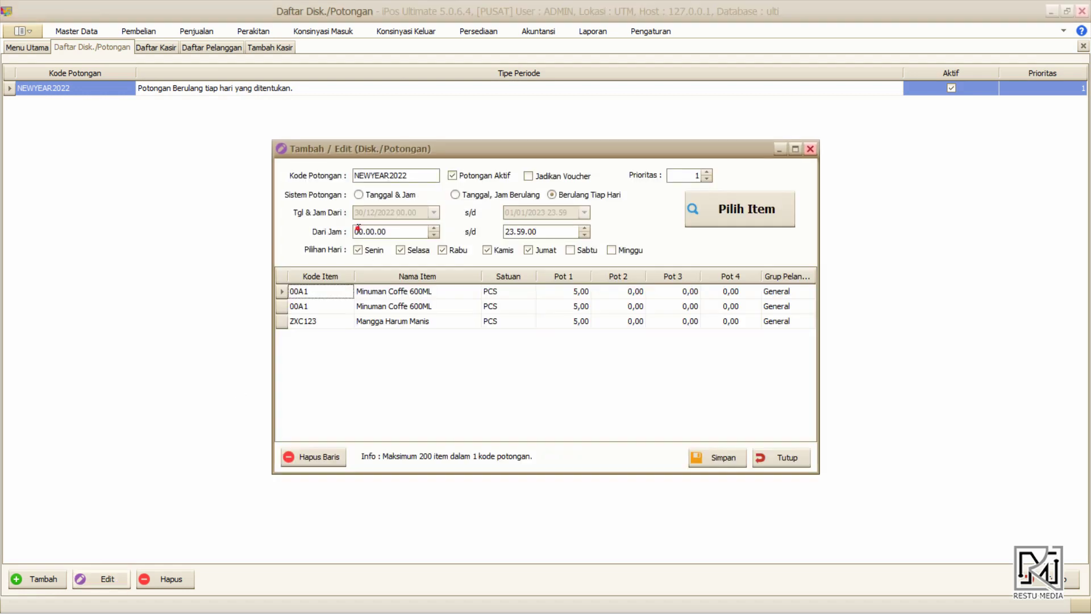
{"action": "left_click", "coordinate": [358, 229]}
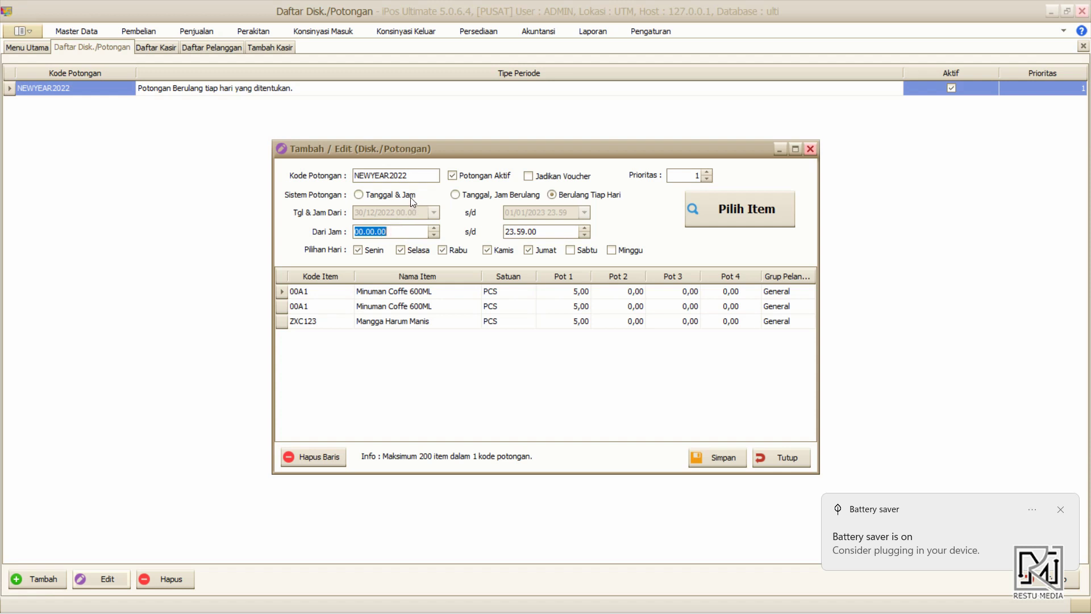
{"action": "left_click", "coordinate": [791, 461]}
Add Minuman Coffe 600ML to the open cashier sale by searching "minuma", using the Satu Harga price, and check its discount percentage.
{"action": "left_click", "coordinate": [257, 50]}
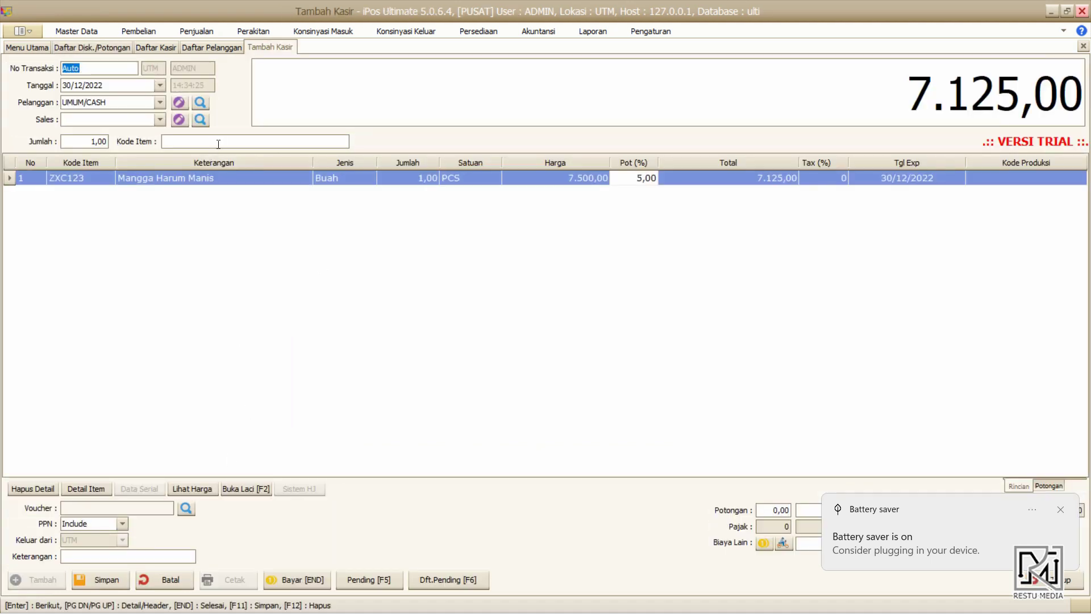
{"action": "left_click", "coordinate": [225, 142]}
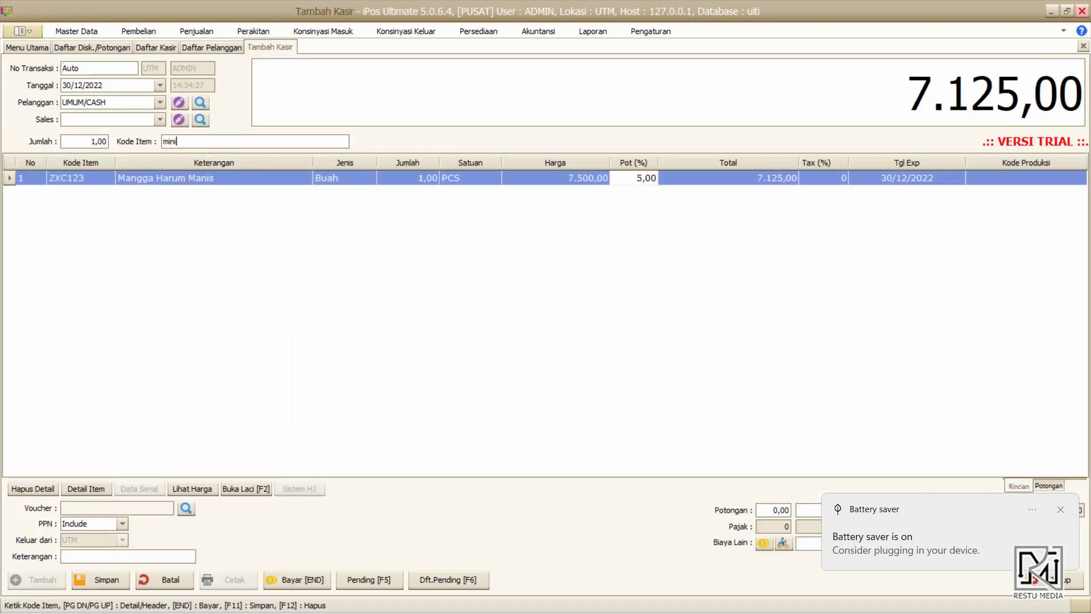
{"action": "key", "text": "Return"}
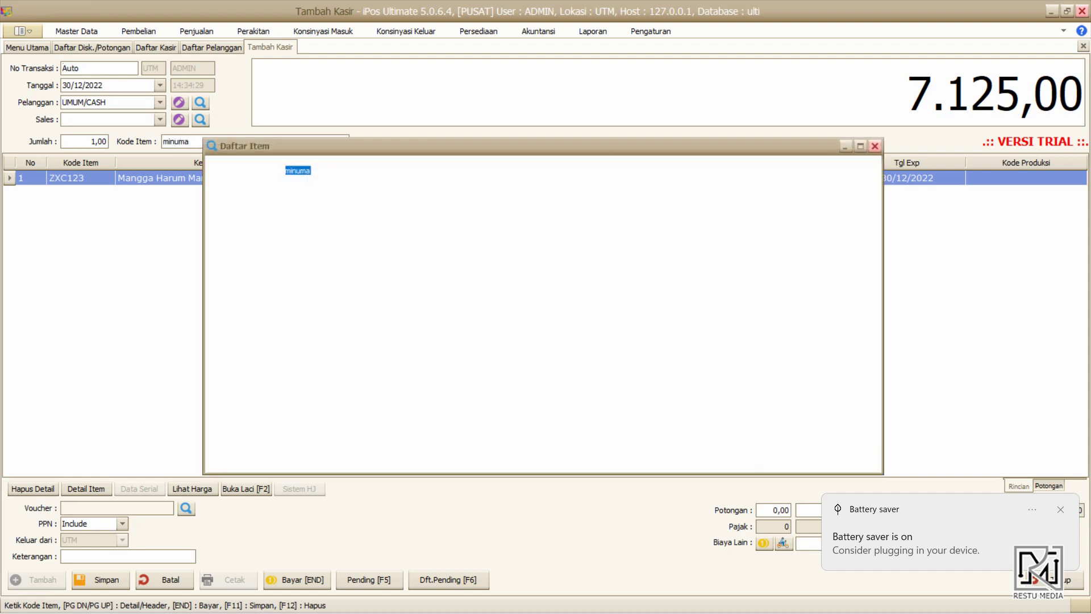
{"action": "double_click", "coordinate": [561, 282]}
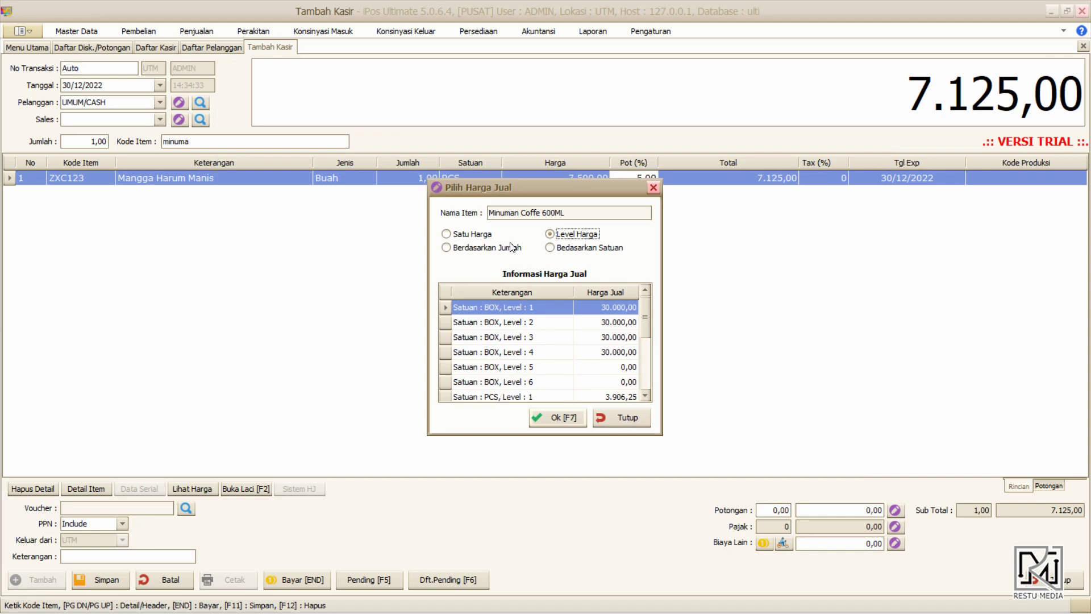
{"action": "left_click", "coordinate": [466, 236]}
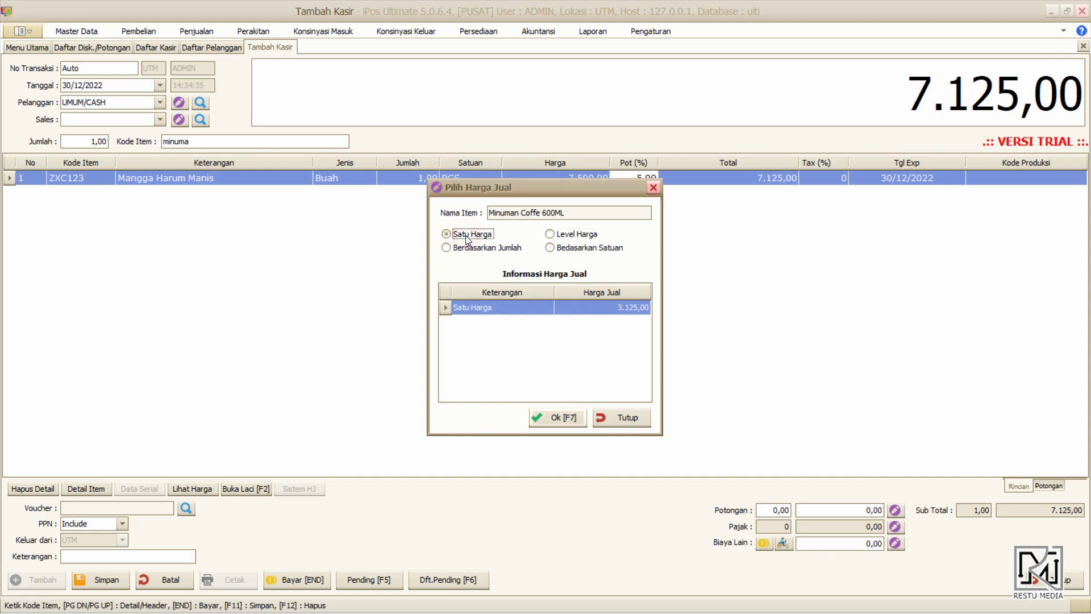
{"action": "left_click", "coordinate": [574, 418]}
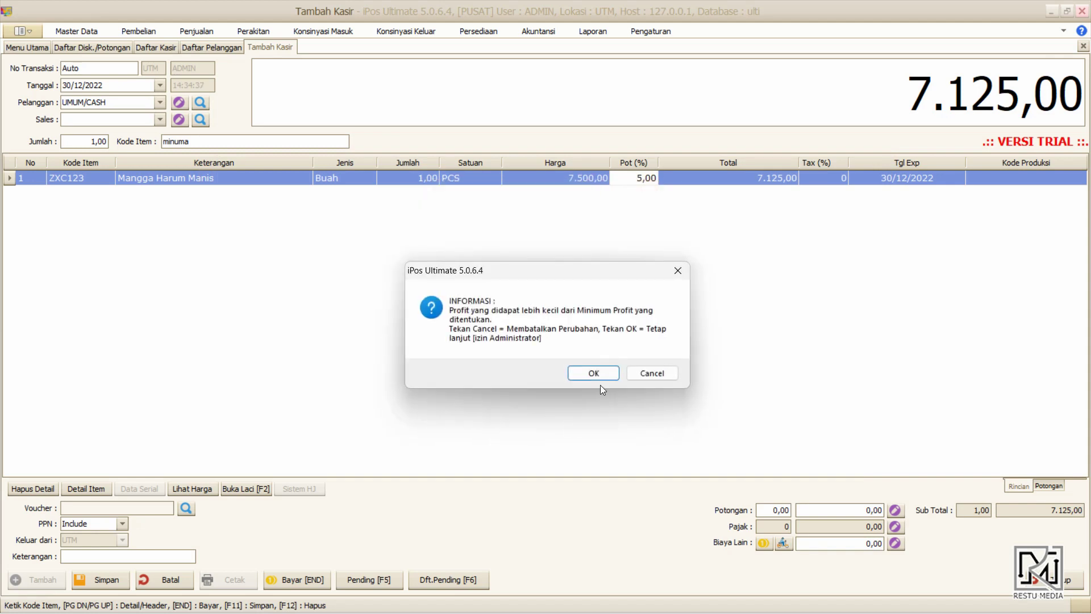
{"action": "left_click", "coordinate": [604, 376]}
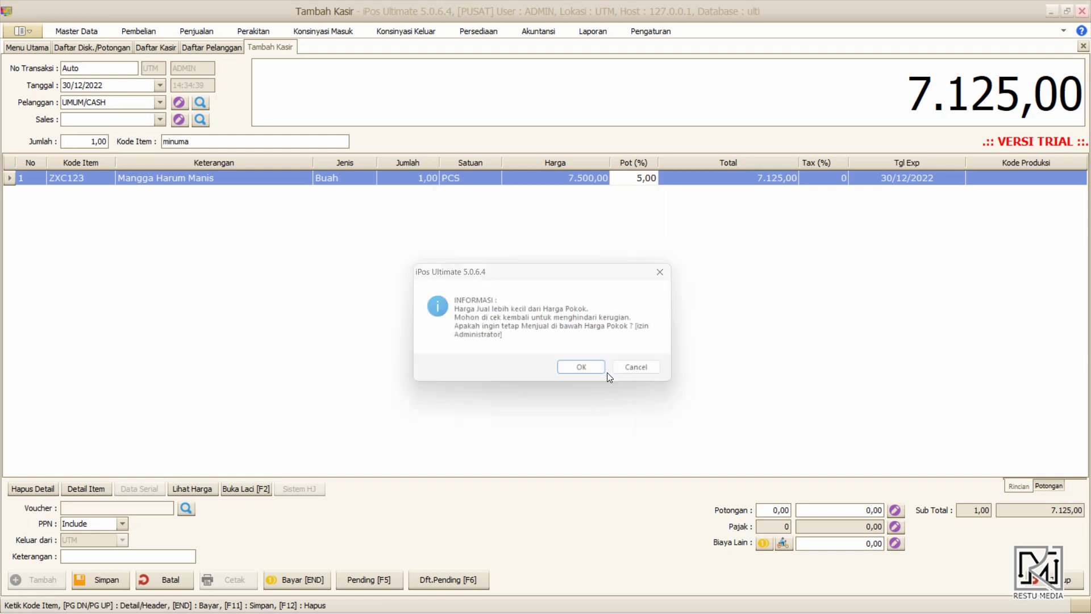
{"action": "left_click", "coordinate": [608, 374]}
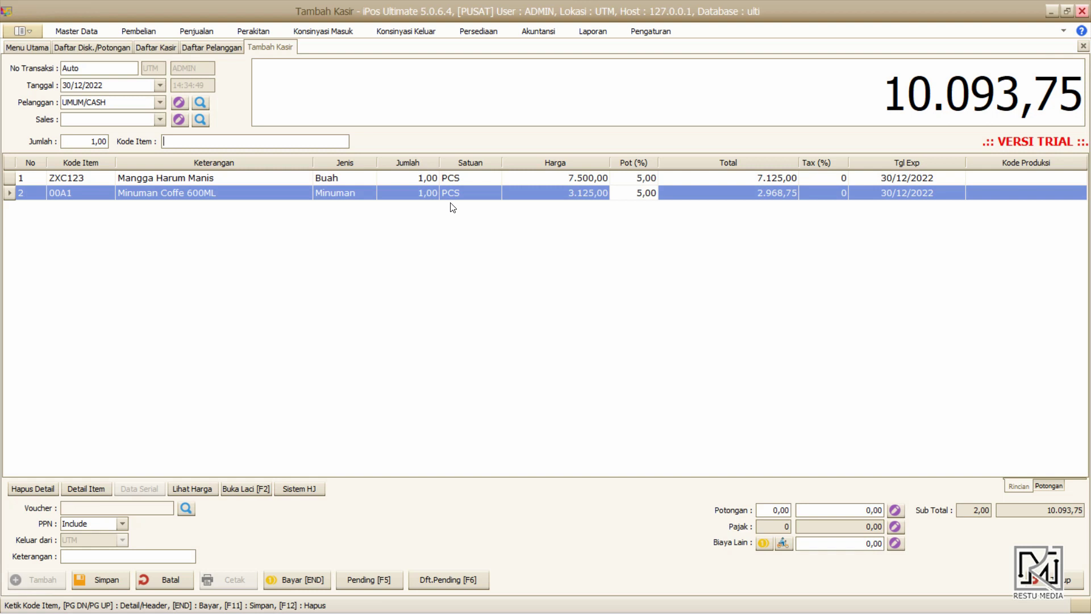
{"action": "left_click", "coordinate": [636, 191]}
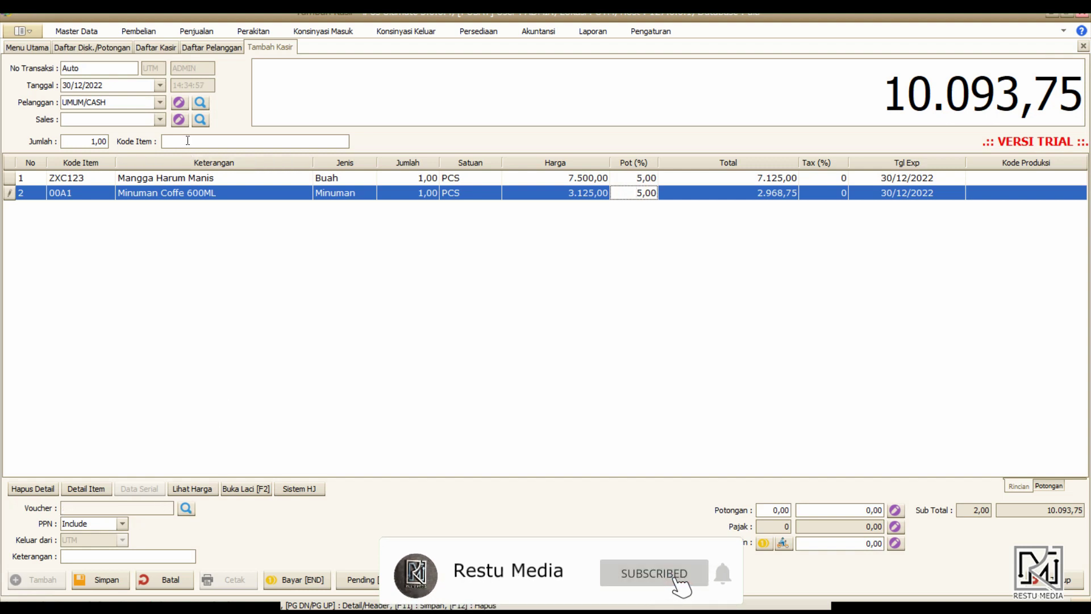
Turn the NEWYEAR2022 discount into a voucher by enabling Jadikan Voucher, then save and close it.
{"action": "left_click", "coordinate": [113, 50]}
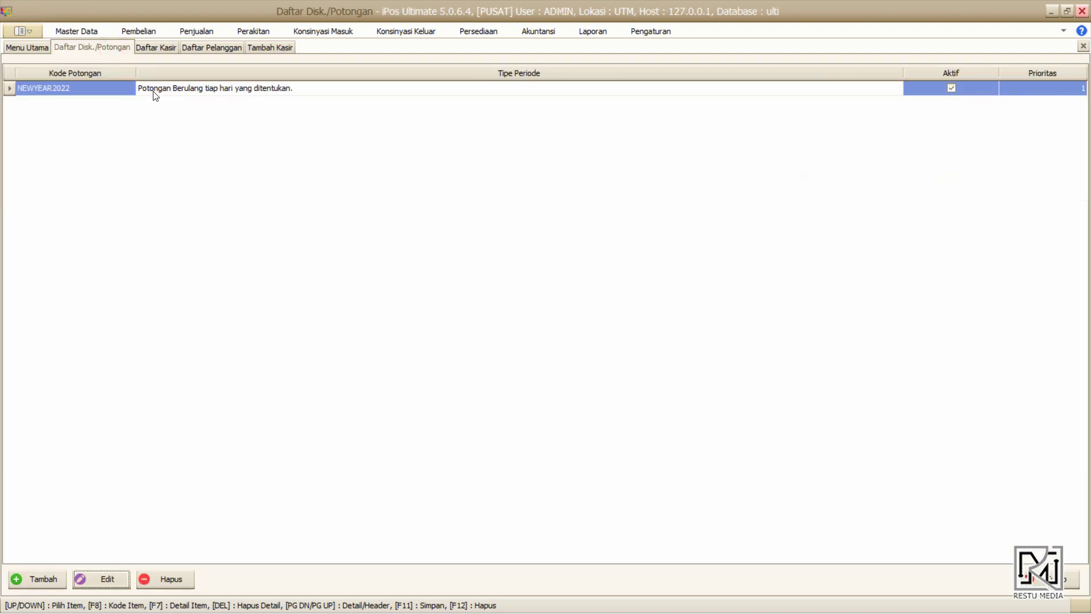
{"action": "left_click", "coordinate": [155, 90]}
{"action": "left_click", "coordinate": [107, 575]}
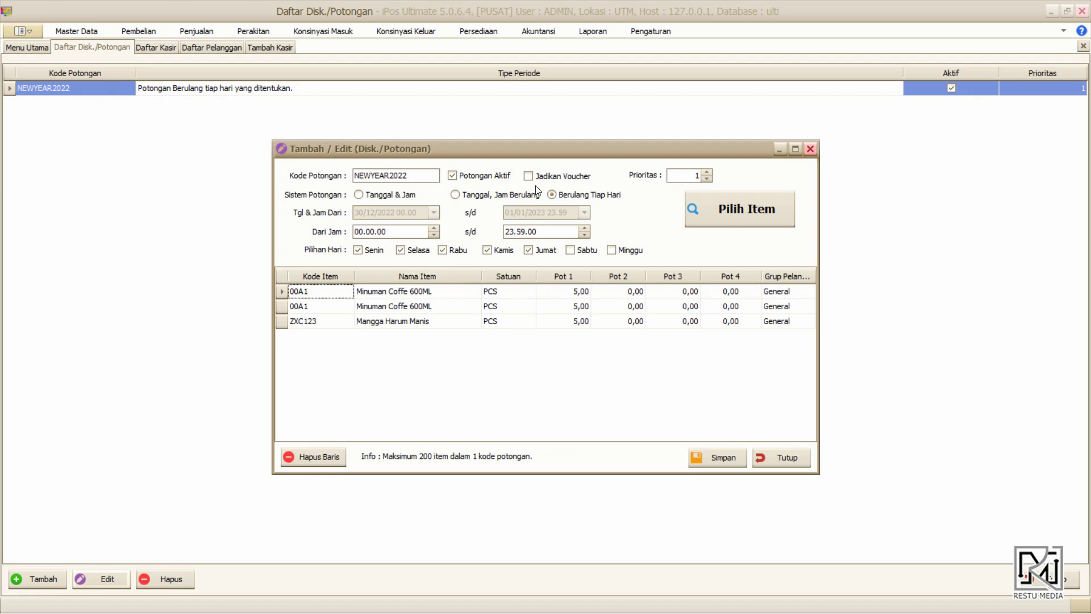
{"action": "left_click", "coordinate": [544, 180]}
{"action": "left_click", "coordinate": [724, 458]}
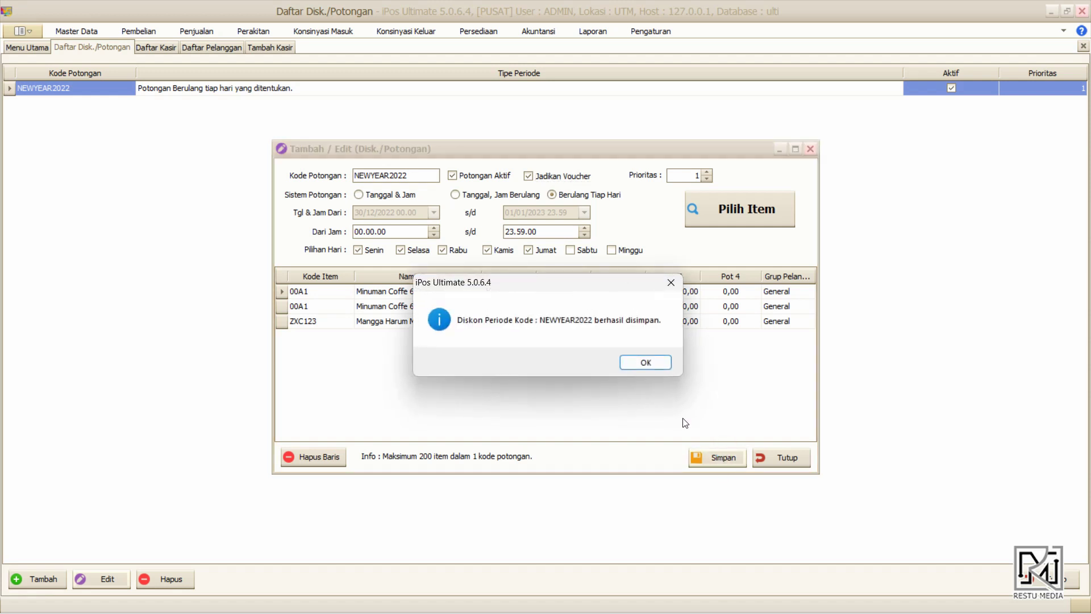
{"action": "left_click", "coordinate": [646, 364]}
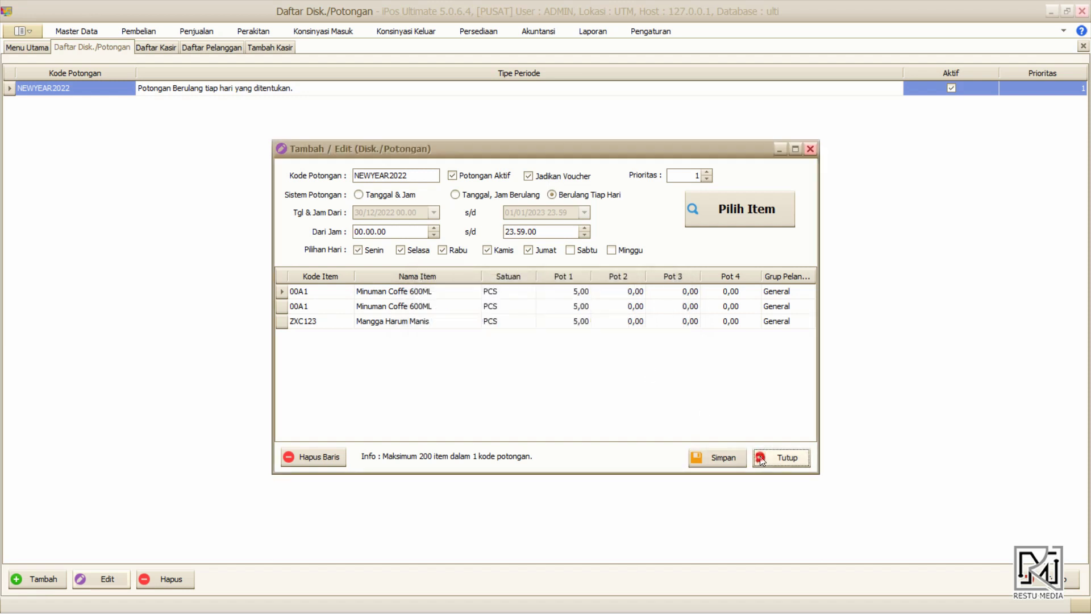
{"action": "left_click", "coordinate": [778, 457]}
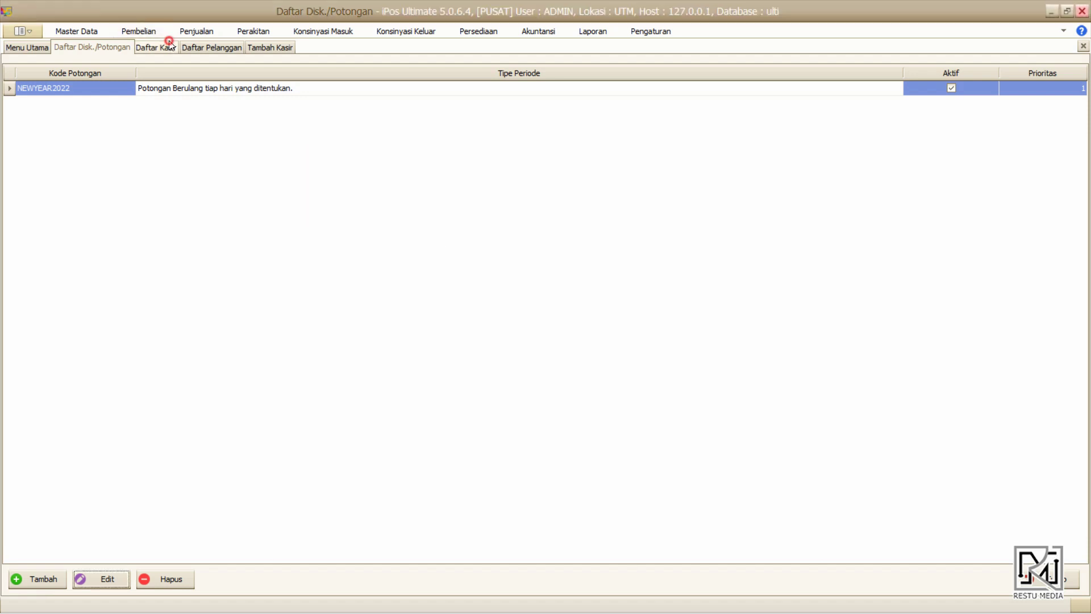
Start another cashier sale and add Minuman Coffe 600ML by searching "minuman", using the Satu Harga price.
{"action": "left_click", "coordinate": [169, 47]}
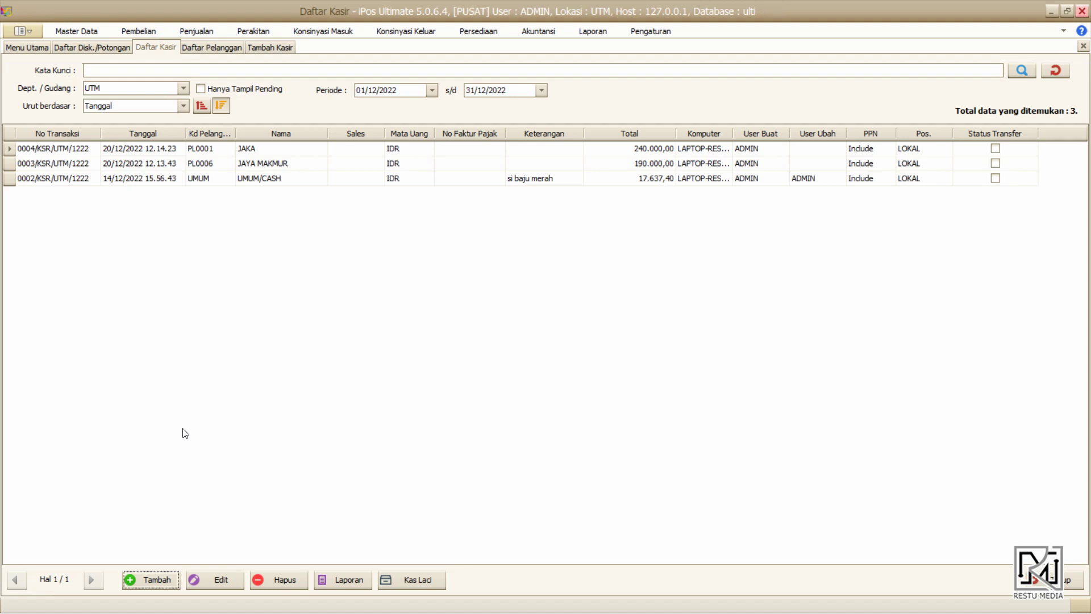
{"action": "left_click", "coordinate": [154, 585]}
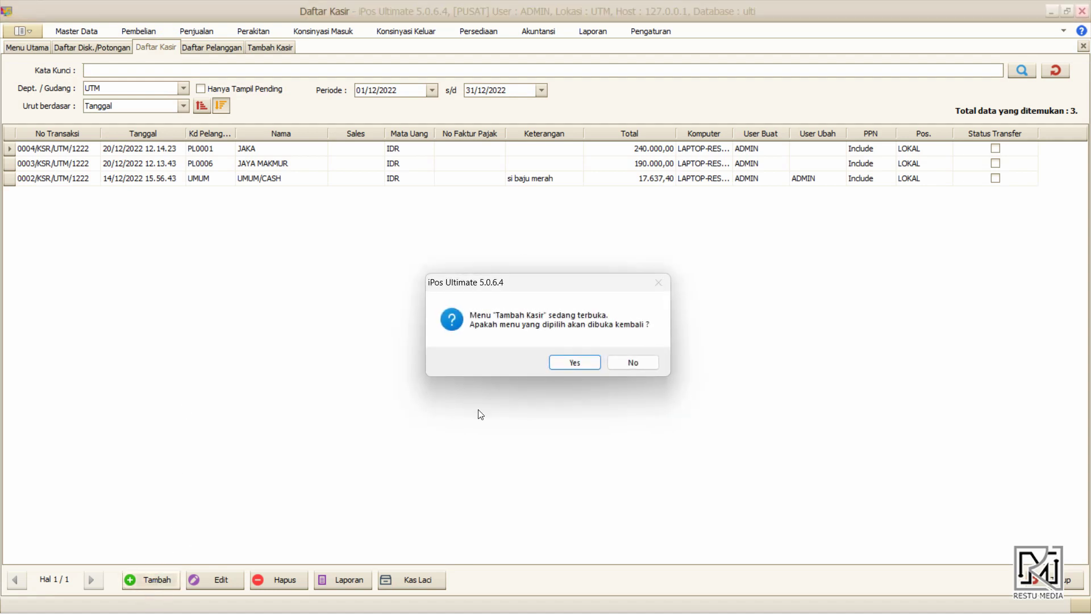
{"action": "left_click", "coordinate": [585, 366]}
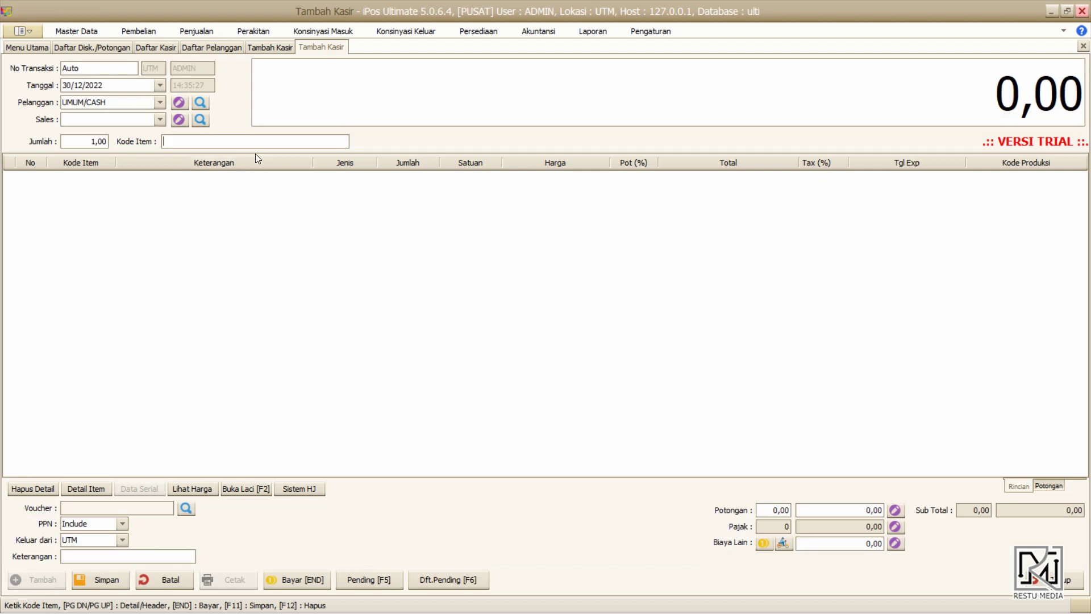
{"action": "type", "text": "minuman"}
{"action": "key", "text": "Return"}
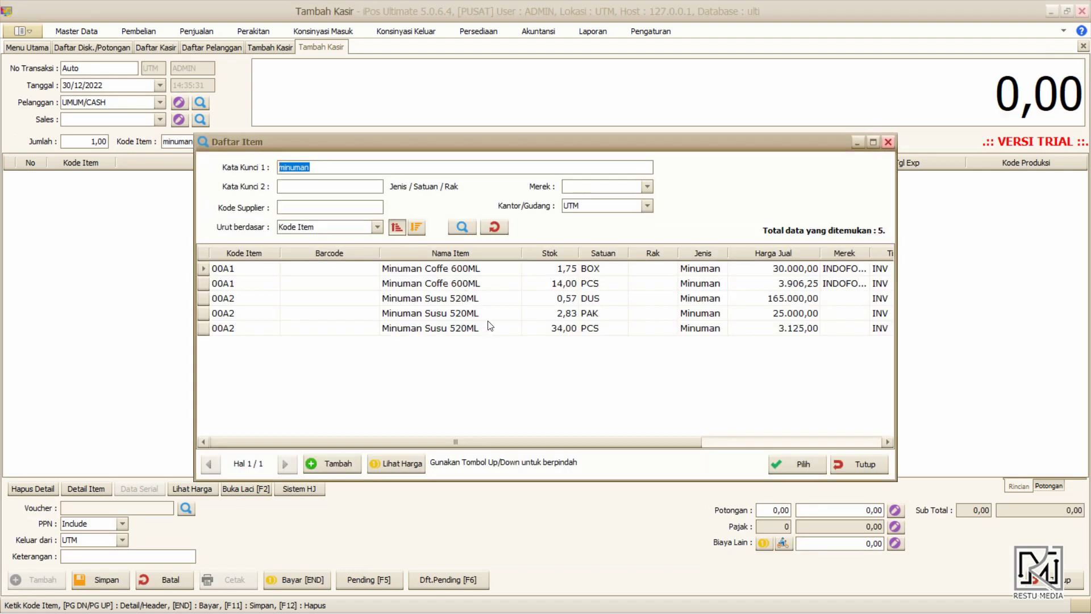
{"action": "double_click", "coordinate": [524, 284]}
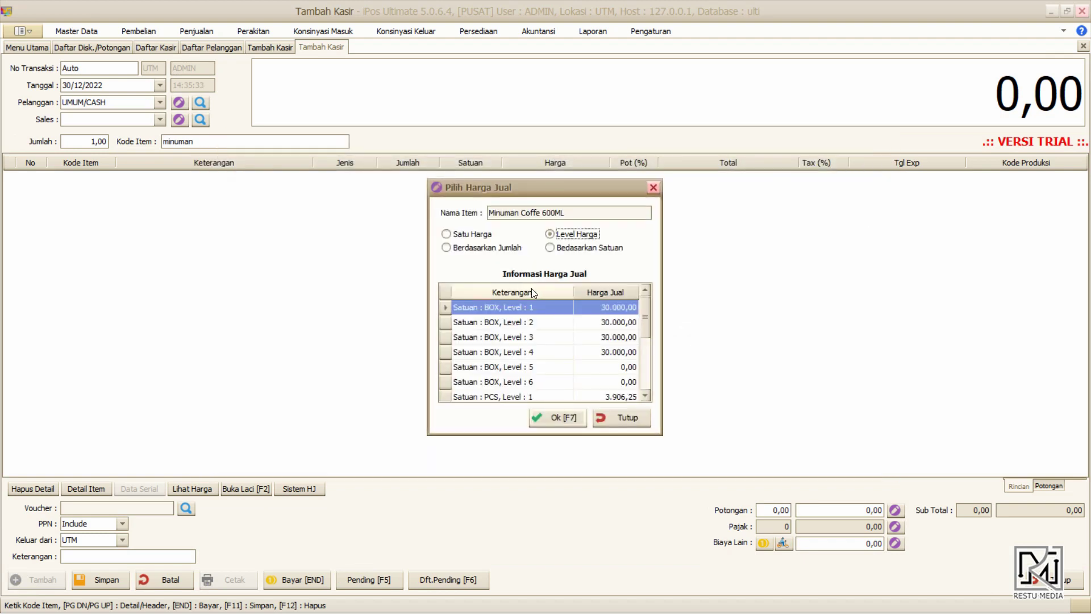
{"action": "left_click", "coordinate": [473, 234]}
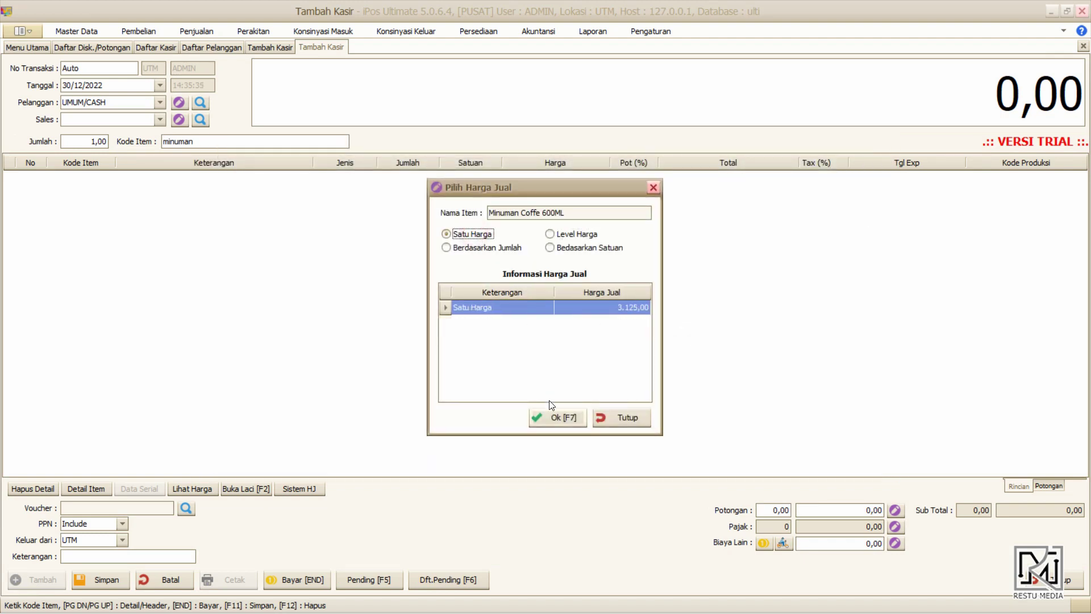
{"action": "left_click", "coordinate": [556, 426]}
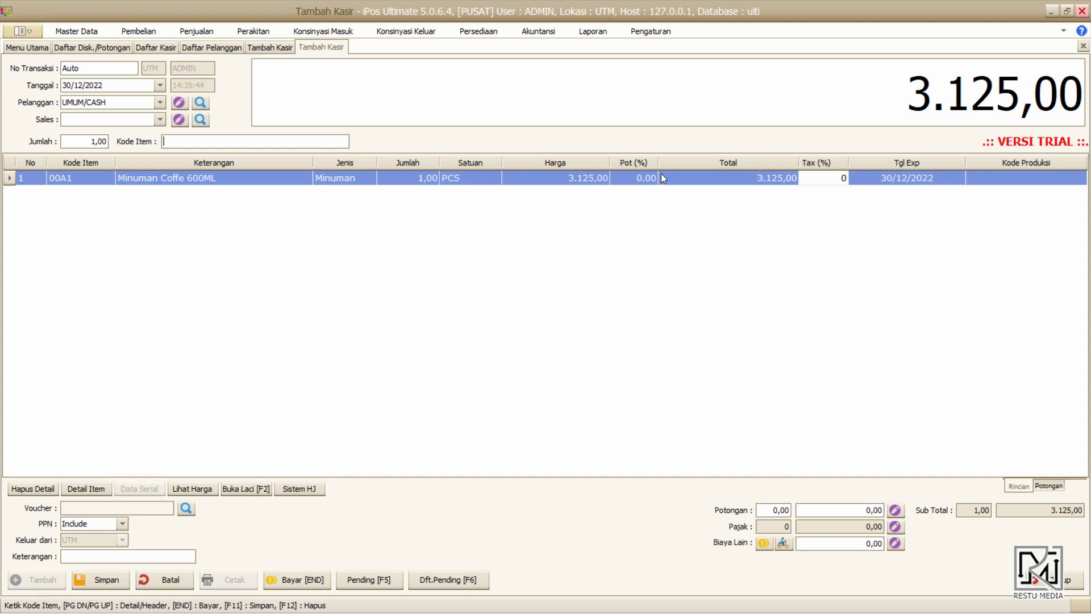
Apply the NEWYEAR2022 voucher to the new cashier sale and accept the minimum-profit notice.
{"action": "left_click", "coordinate": [189, 509]}
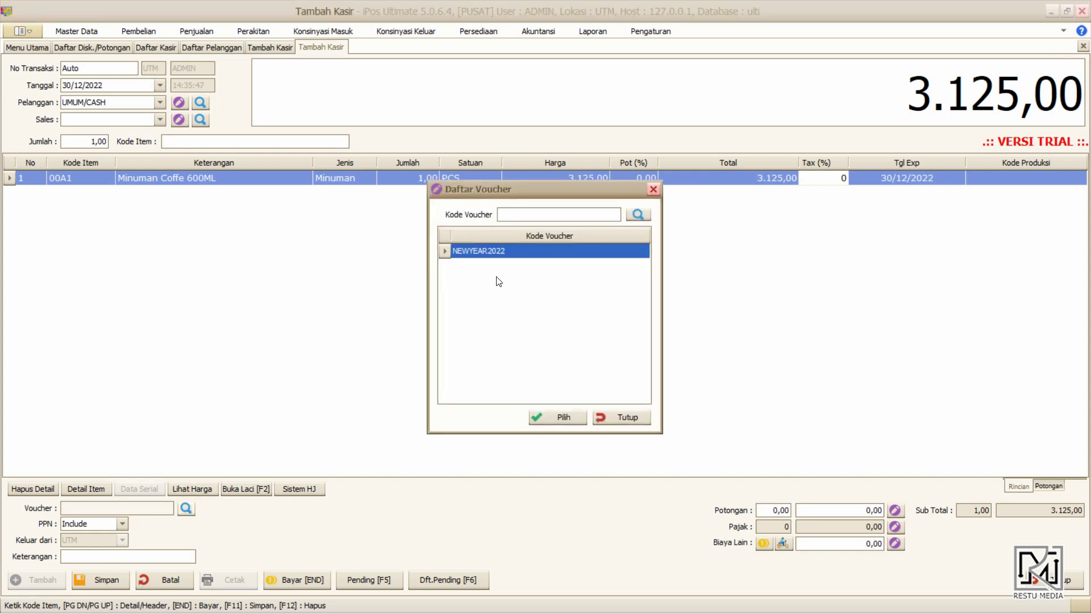
{"action": "left_click", "coordinate": [547, 418]}
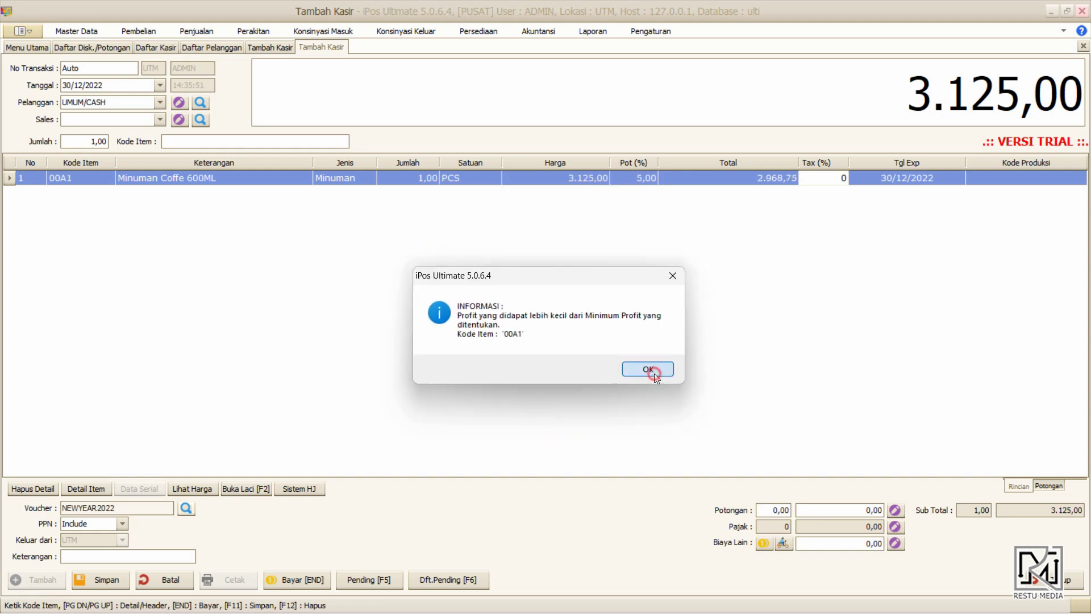
{"action": "left_click", "coordinate": [653, 373]}
{"action": "left_click", "coordinate": [655, 375]}
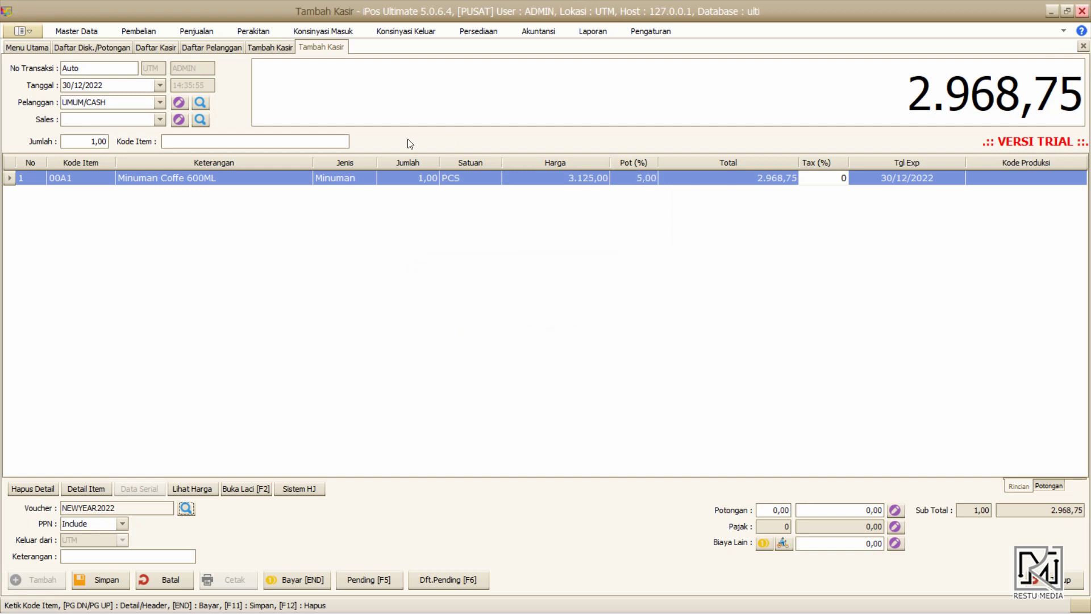
Add Pepaya to the voucher sale by searching for "pe".
{"action": "left_click", "coordinate": [329, 138]}
{"action": "type", "text": "pe"}
{"action": "key", "text": "Return"}
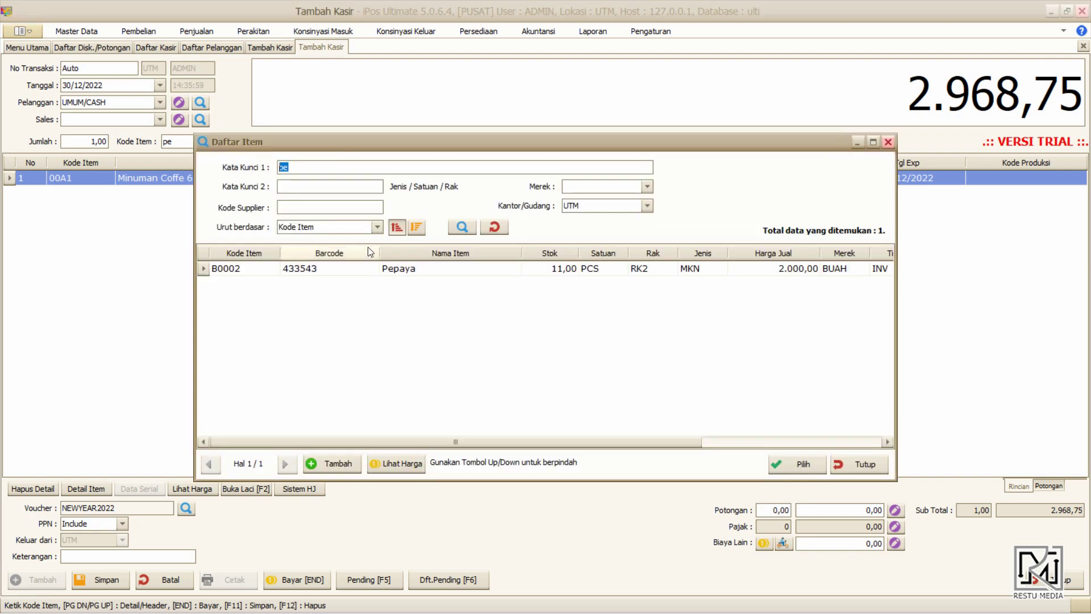
{"action": "left_click", "coordinate": [374, 273]}
{"action": "key", "text": "Return"}
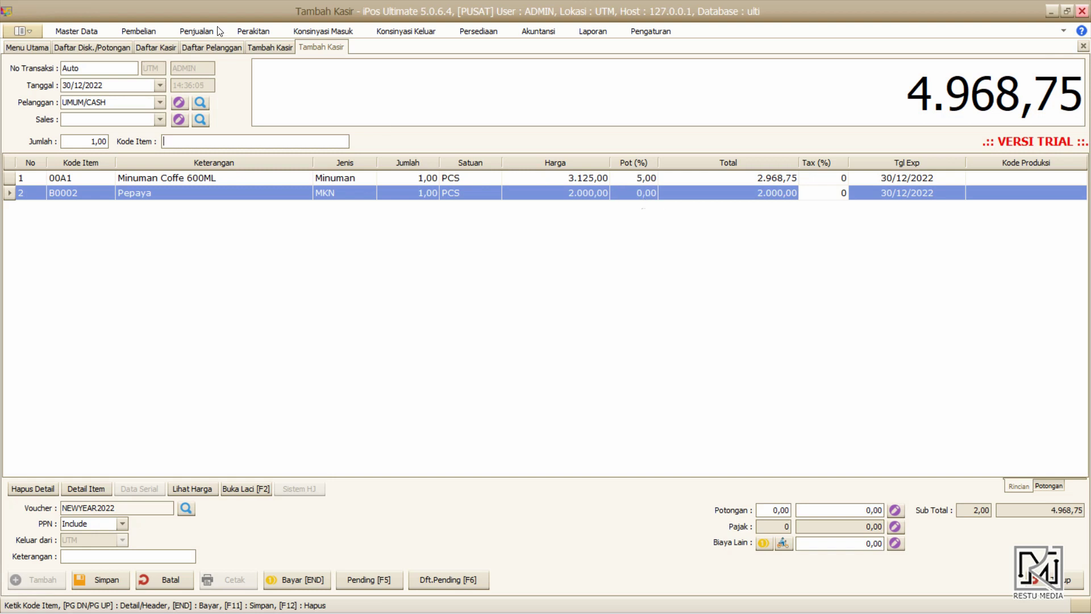
Reopen the NEWYEAR2022 discount from the discount list for editing.
{"action": "left_click", "coordinate": [113, 48]}
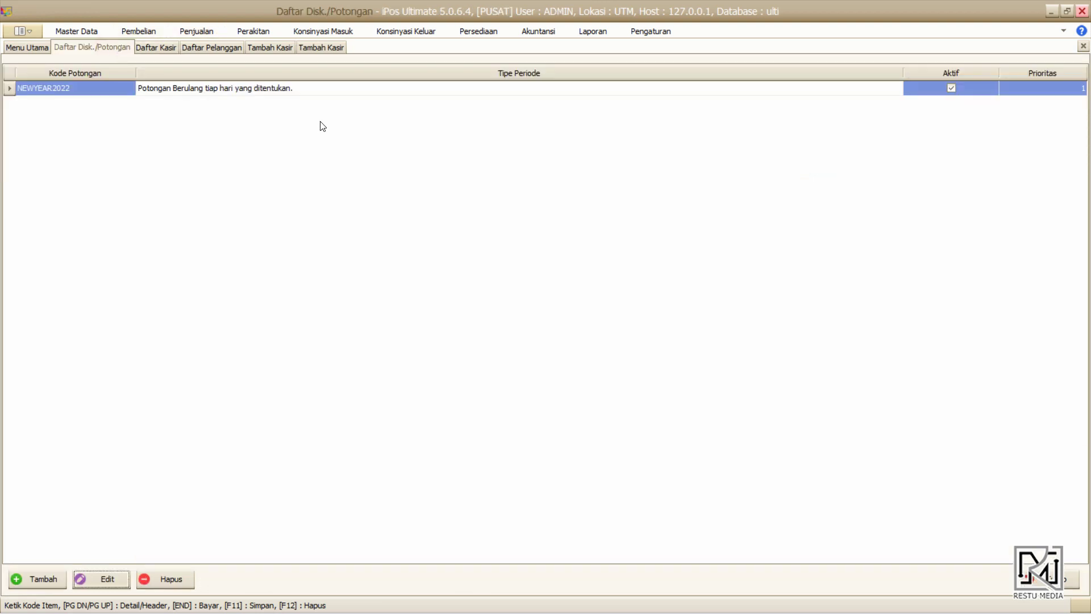
{"action": "left_click", "coordinate": [325, 89]}
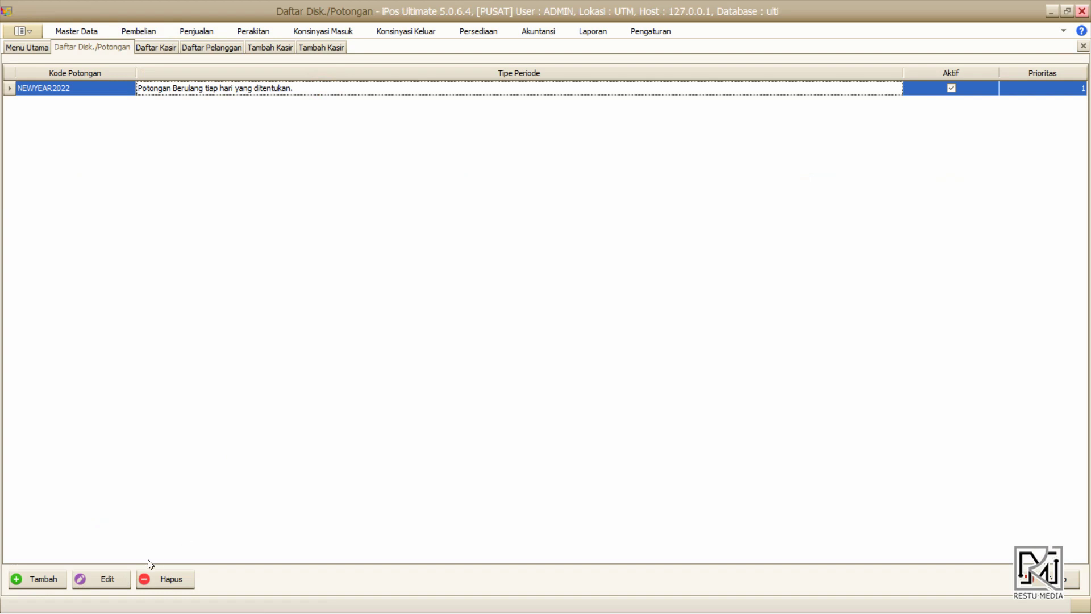
{"action": "left_click", "coordinate": [125, 580]}
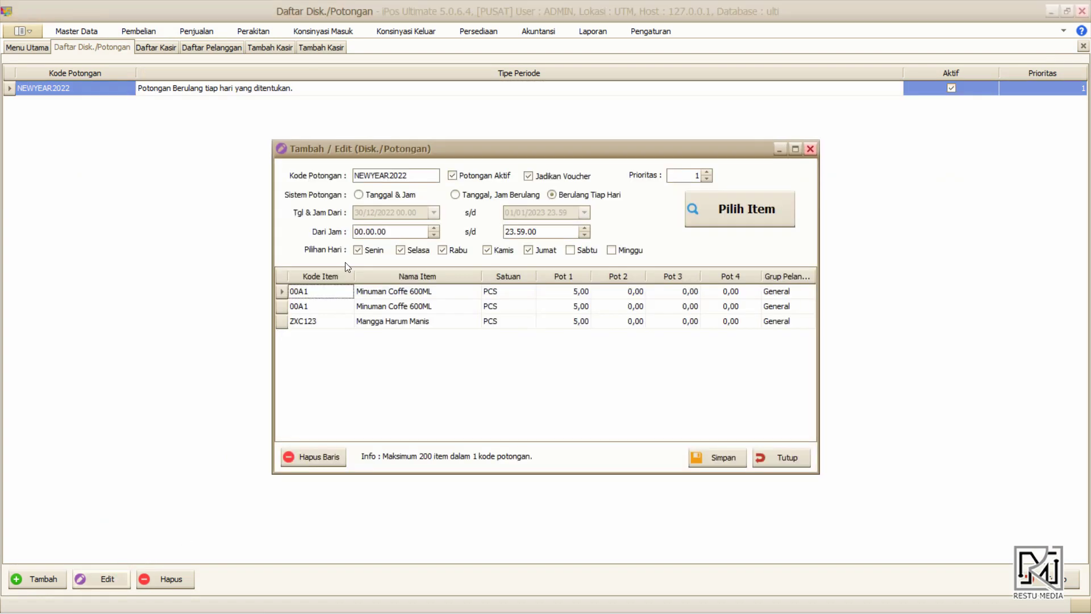